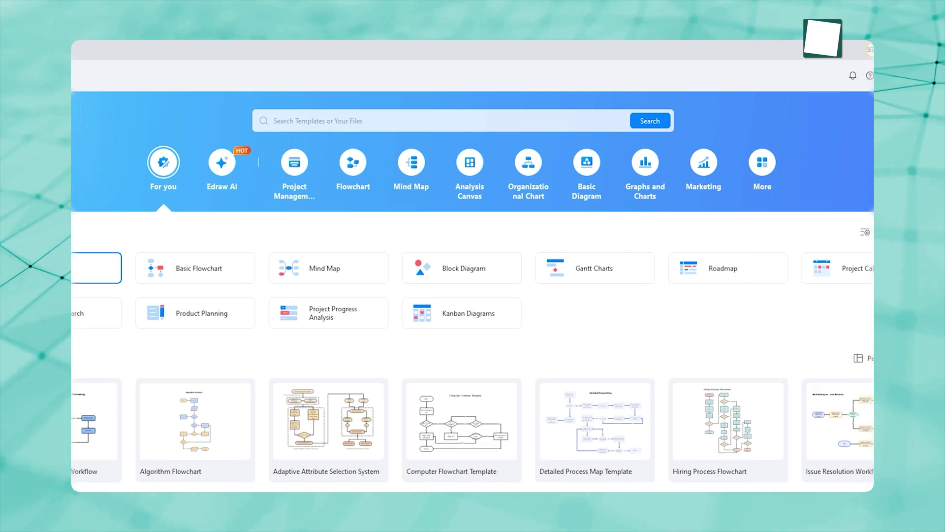
# Step: Generate a landscape AI image from the description 'GREEN FOREST'
pyautogui.scroll(-5, 473, 295)
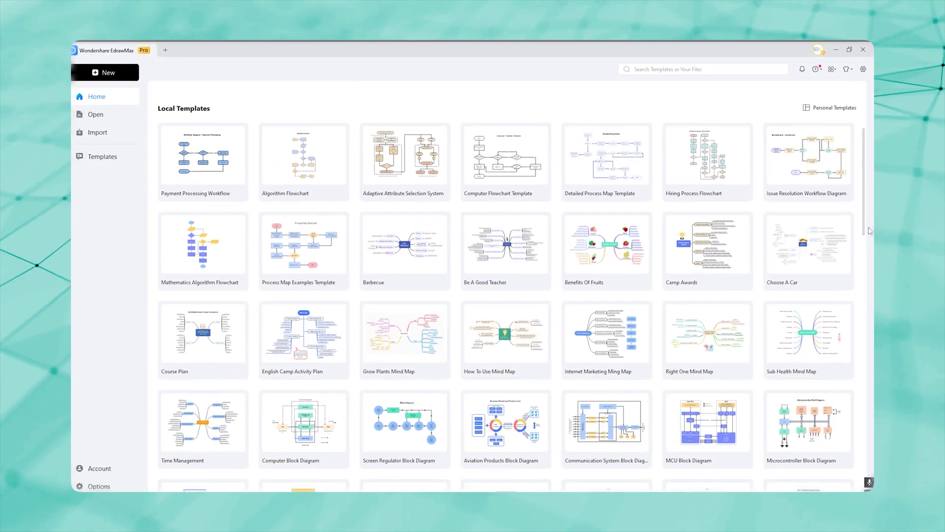
pyautogui.scroll(-3, 870, 254)
pyautogui.scroll(-2, 870, 245)
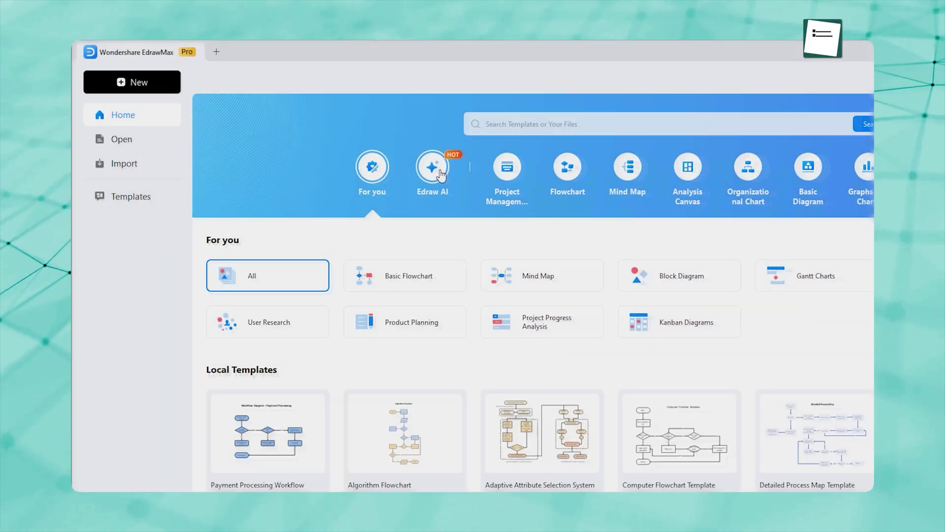
pyautogui.click(443, 173)
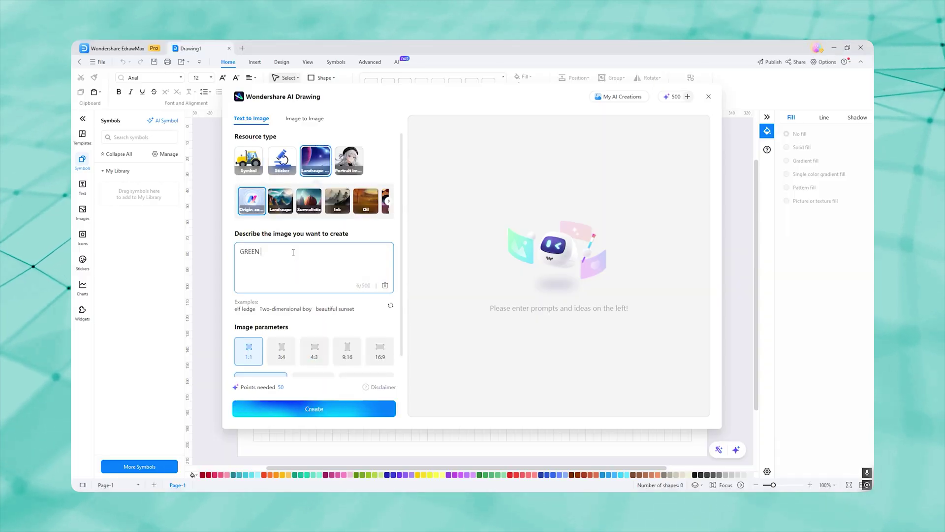
pyautogui.write('FOREST')
pyautogui.click(284, 408)
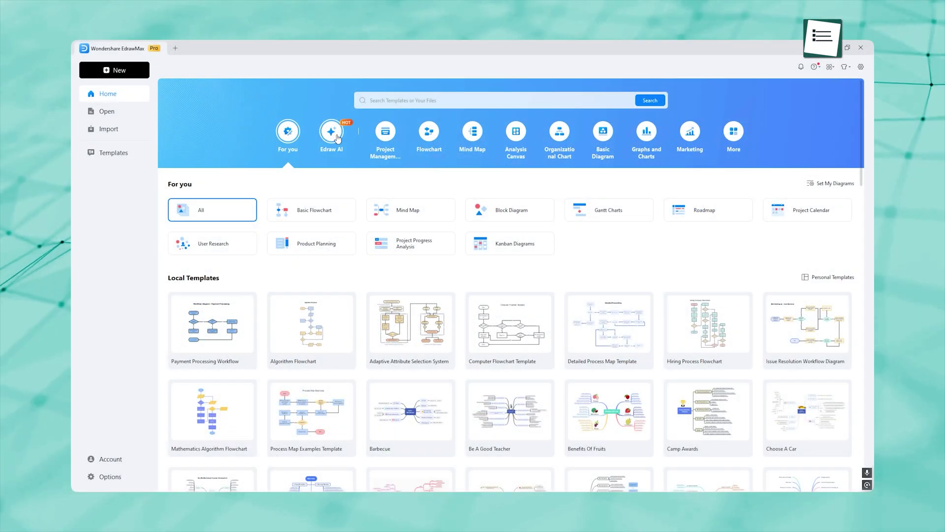
# Step: Add the Basic Drawing Shapes symbol library to the new drawing
pyautogui.click(338, 138)
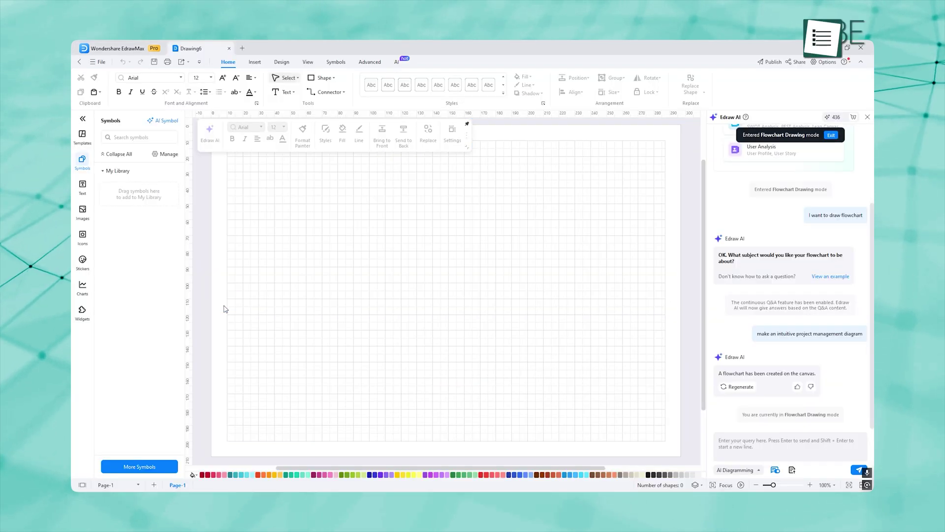
pyautogui.click(140, 465)
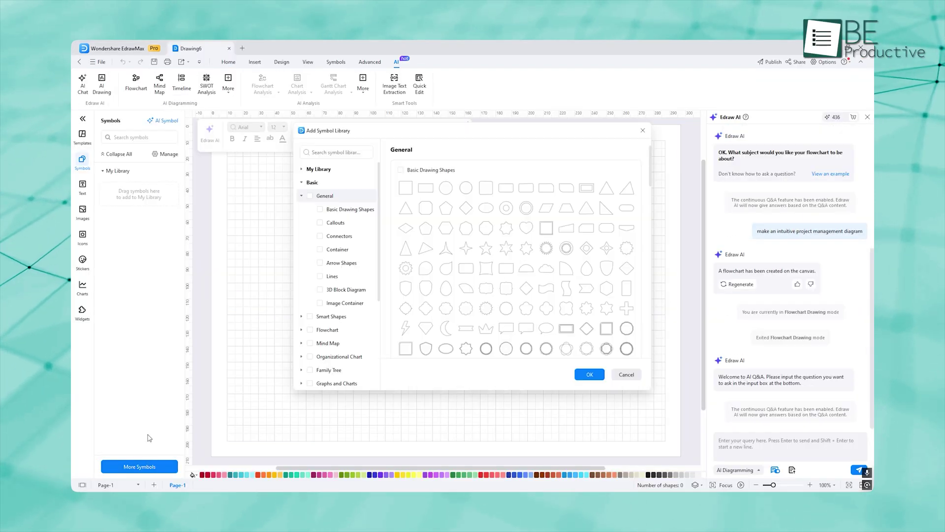
pyautogui.click(643, 130)
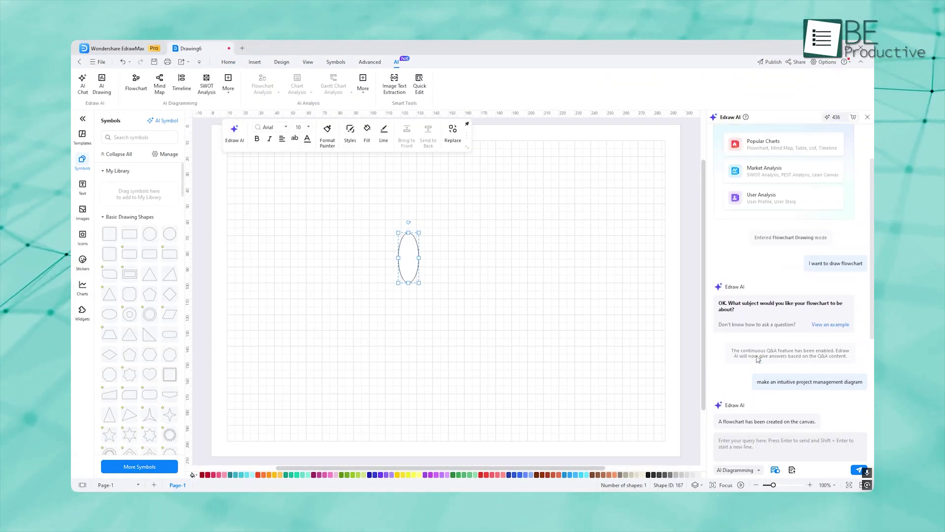
# Step: Paste the project management diagram request into Edraw AI and insert the result on the canvas
pyautogui.scroll(2, 757, 359)
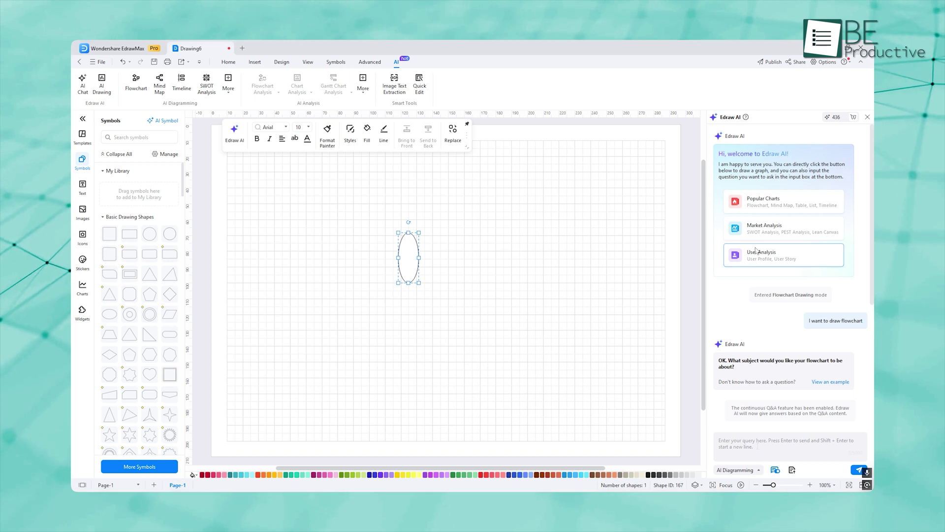
pyautogui.click(787, 443)
pyautogui.write('make an intuitive project management diagram')
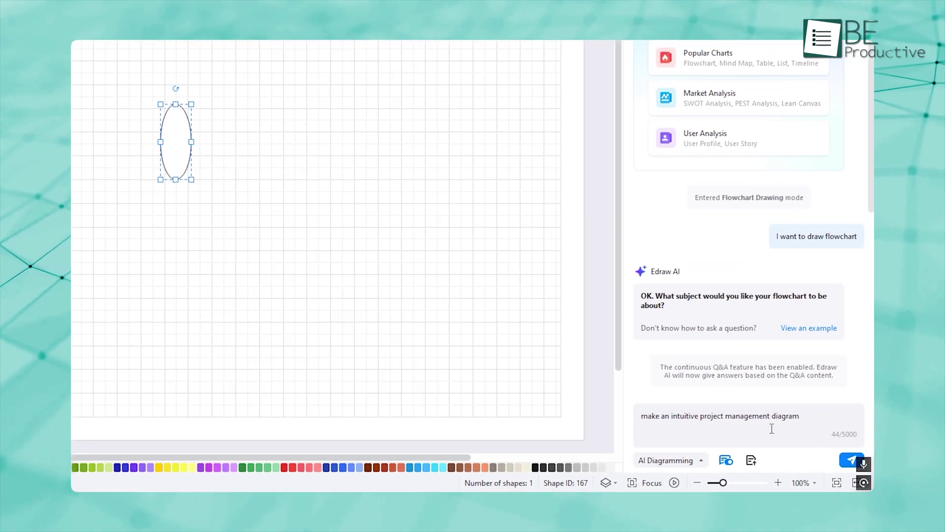
pyautogui.press('Return')
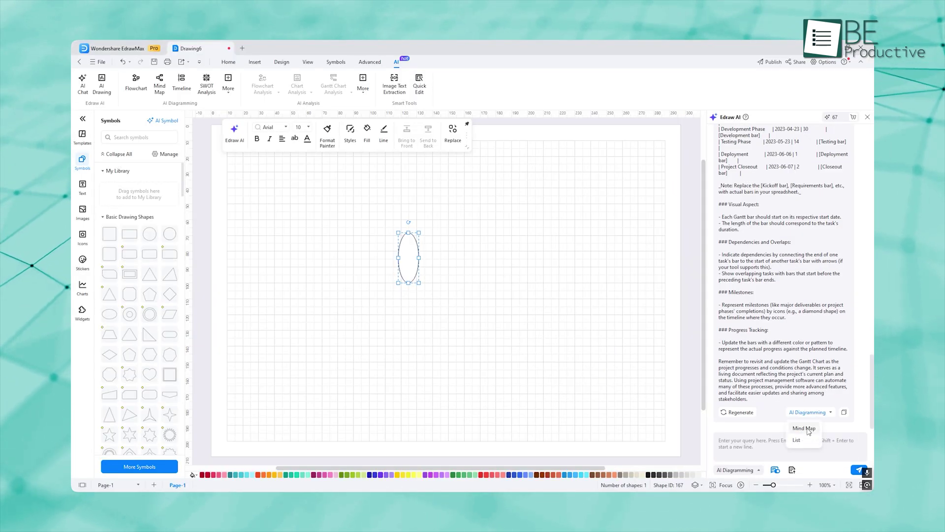
pyautogui.click(804, 429)
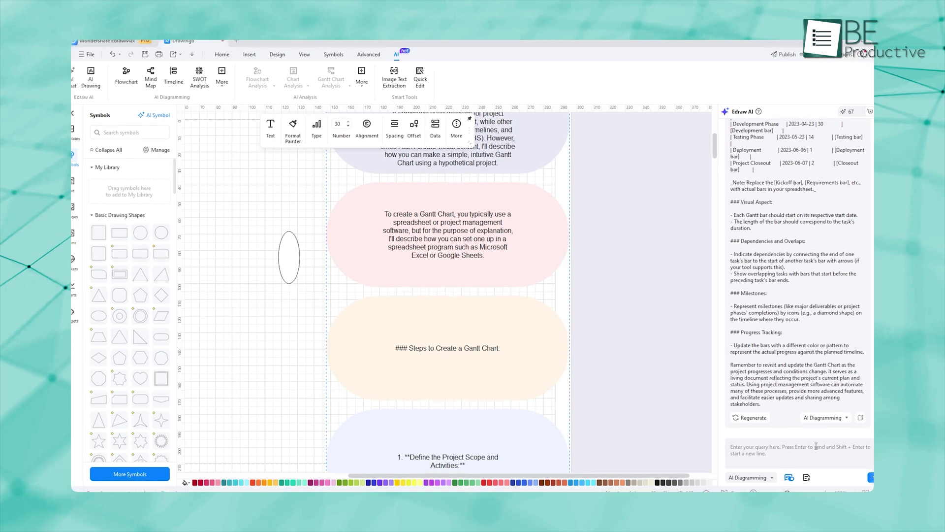
# Step: Clear the text from the 'enter tasks' step shape, then draft a mind map prompt
pyautogui.scroll(-10, 551, 394)
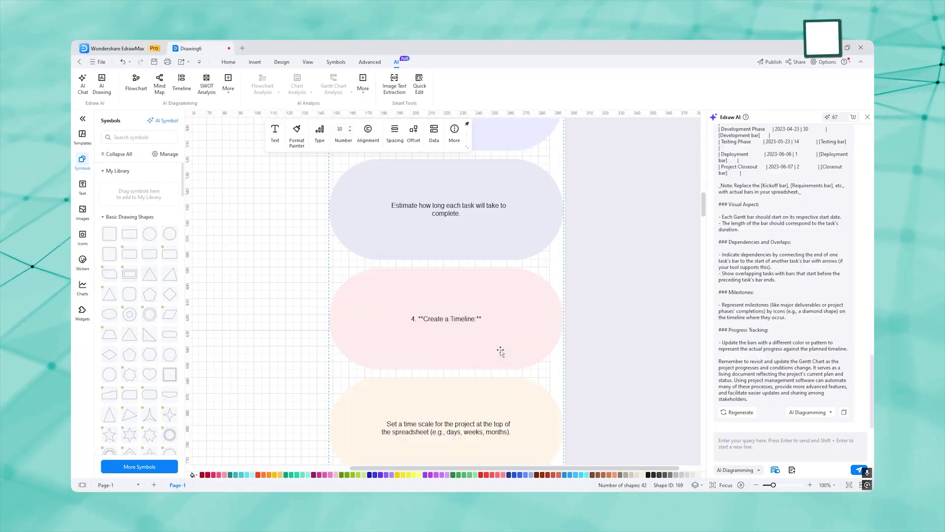
pyautogui.scroll(-8, 500, 351)
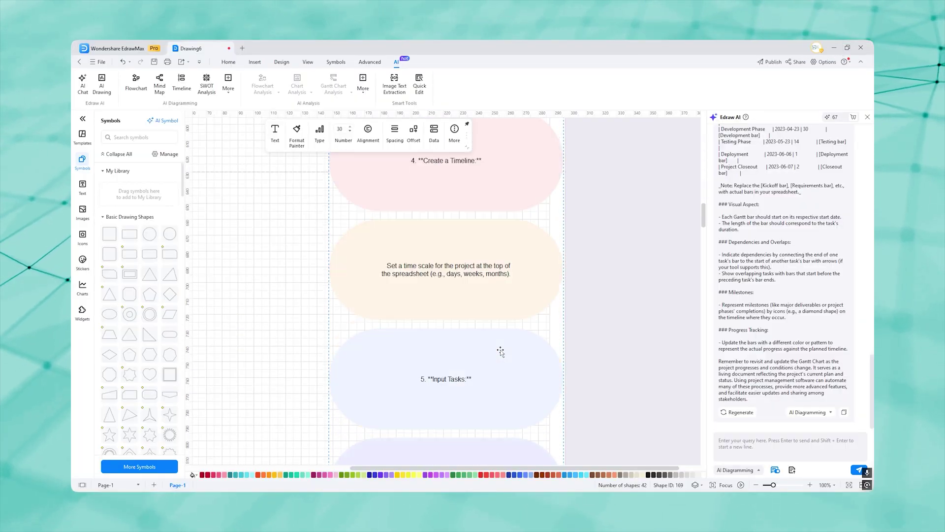
pyautogui.click(468, 261)
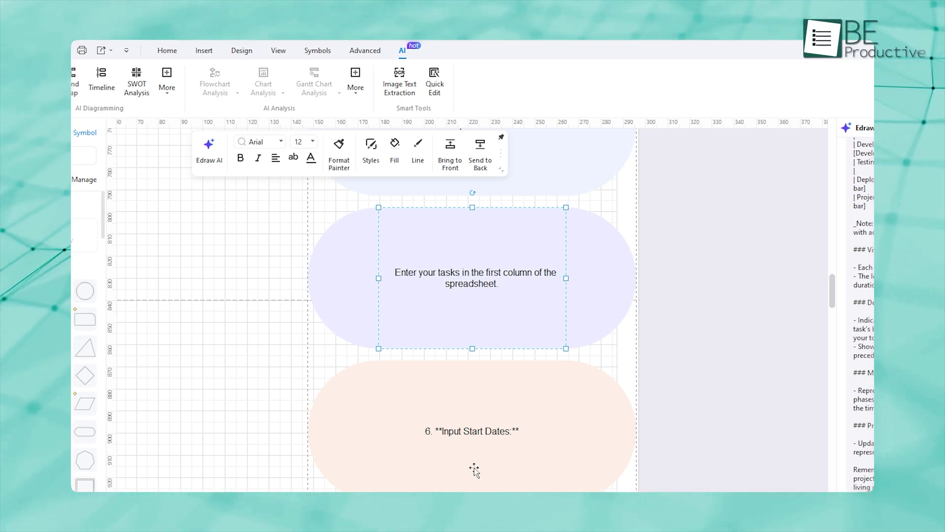
pyautogui.doubleClick(493, 284)
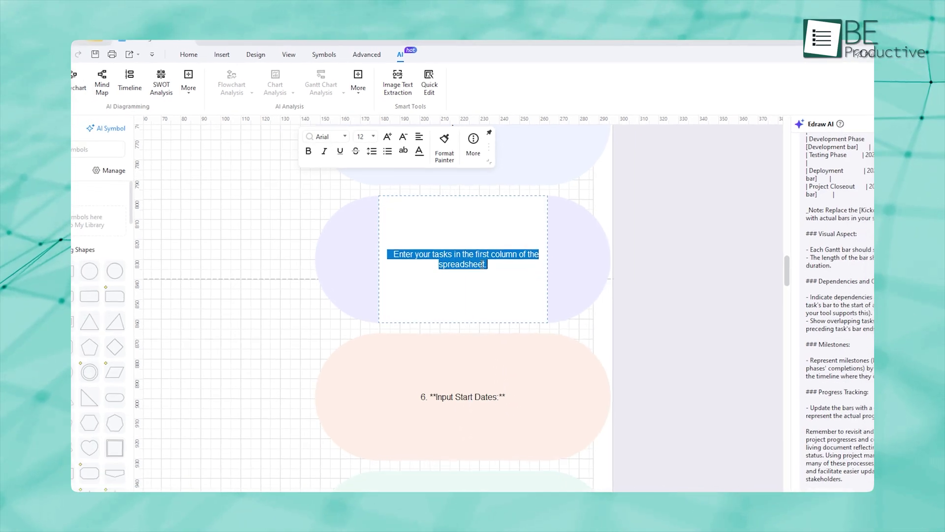
pyautogui.press('BackSpace')
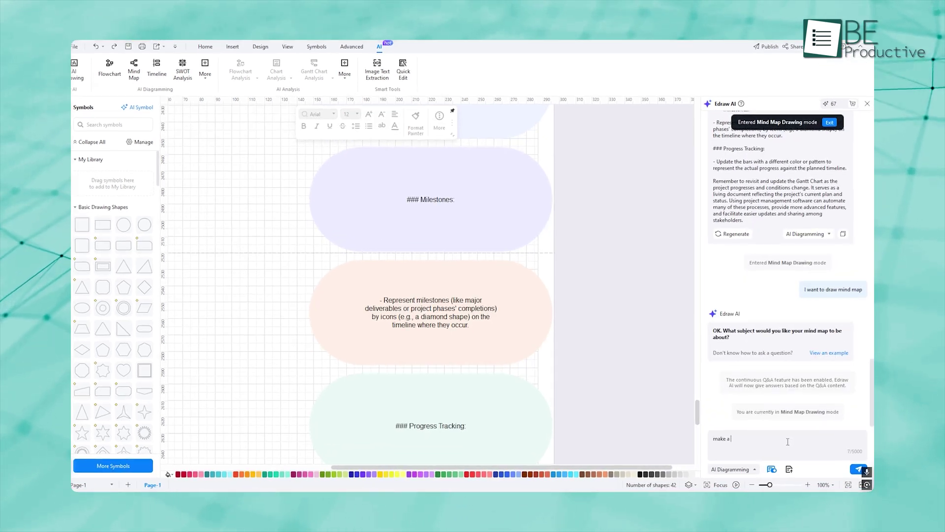
pyautogui.write('comprehensive mind ')
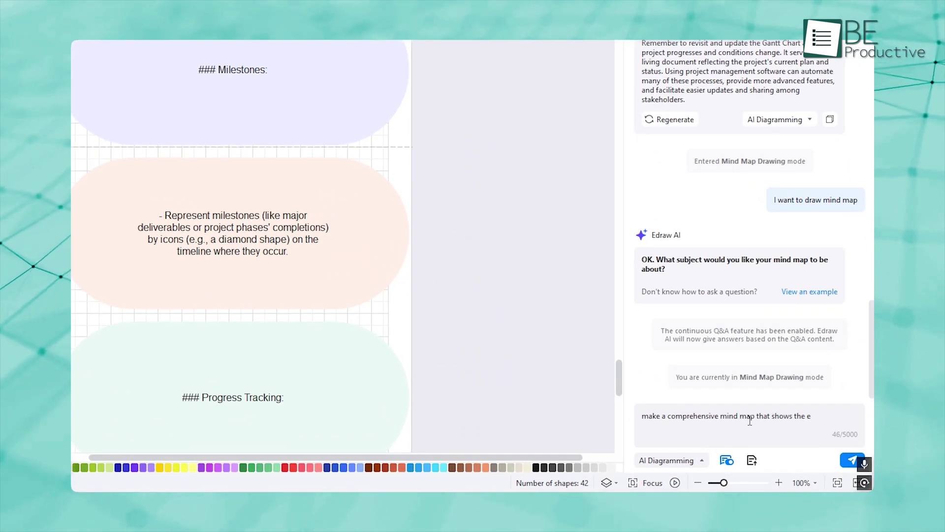
pyautogui.write('map that shows the way we think')
# Step: Send the 'way we think' mind map prompt and shift the entire generated map up and right
pyautogui.press('Return')
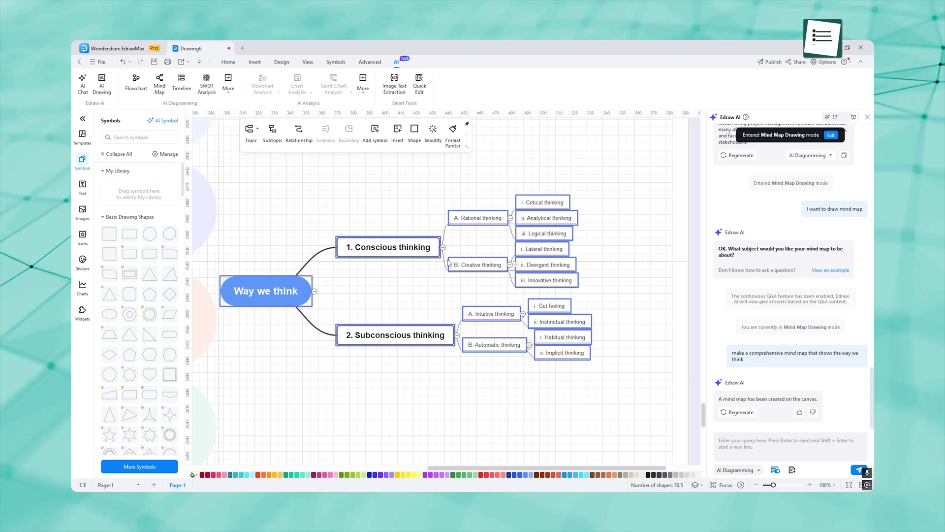
pyautogui.click(453, 248)
pyautogui.click(453, 248)
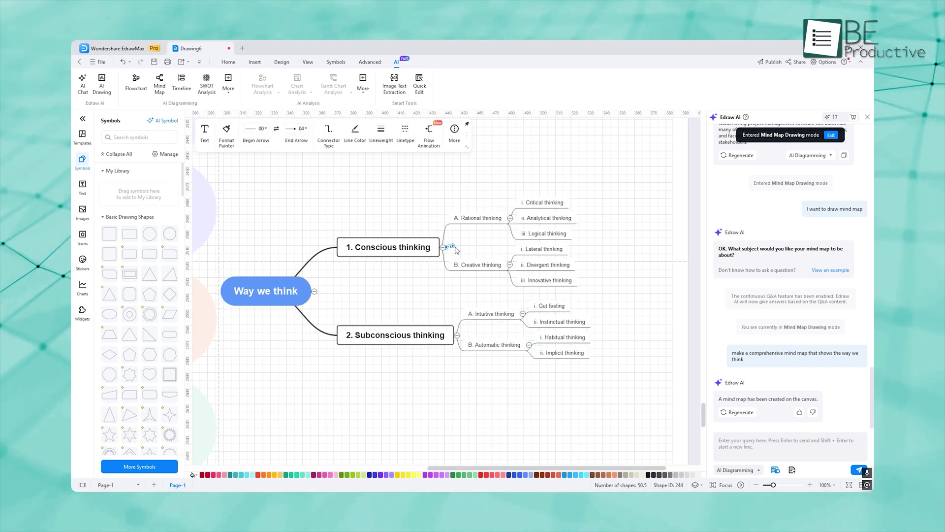
pyautogui.hotkey('ctrl', 'a')
pyautogui.moveTo(481, 219); pyautogui.dragTo(499, 202)
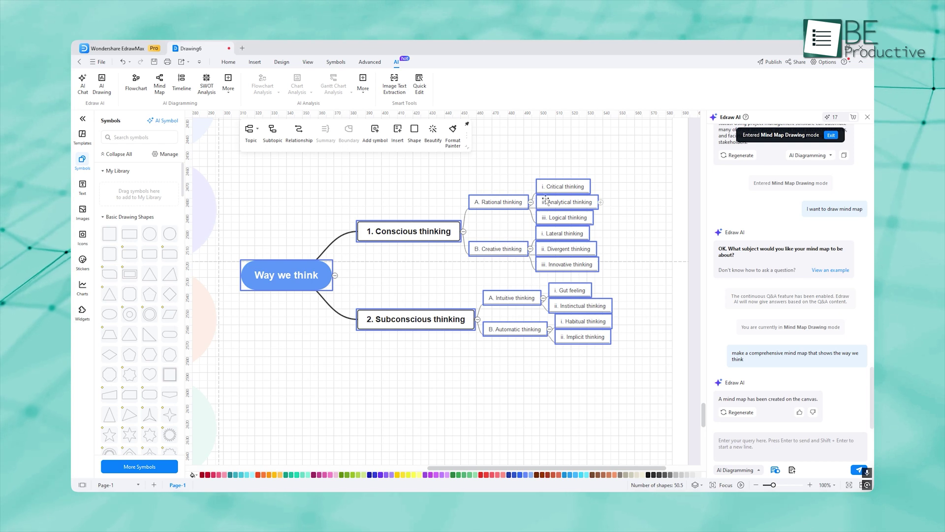
pyautogui.click(485, 418)
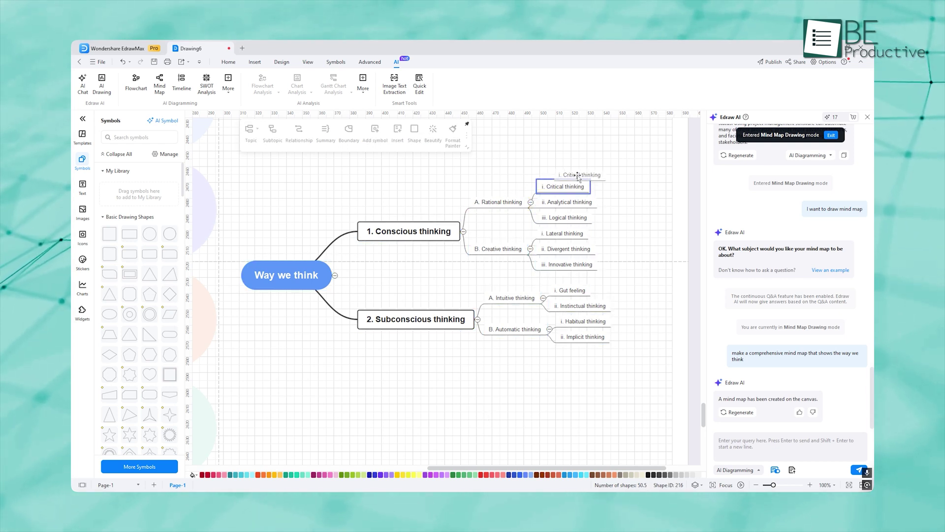
# Step: Generate a Day 1–Day 7 project timeline with Tasks A–G using AI Timeline
pyautogui.click(561, 187)
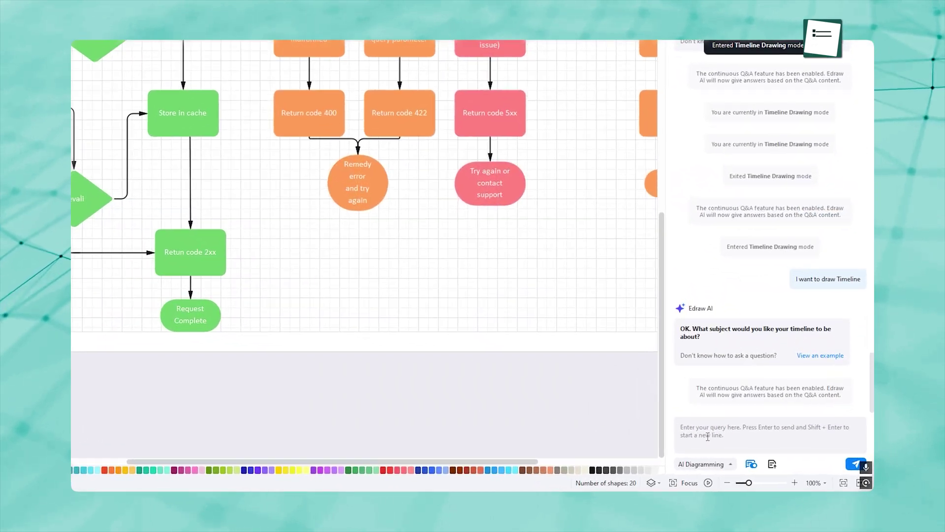
pyautogui.click(707, 436)
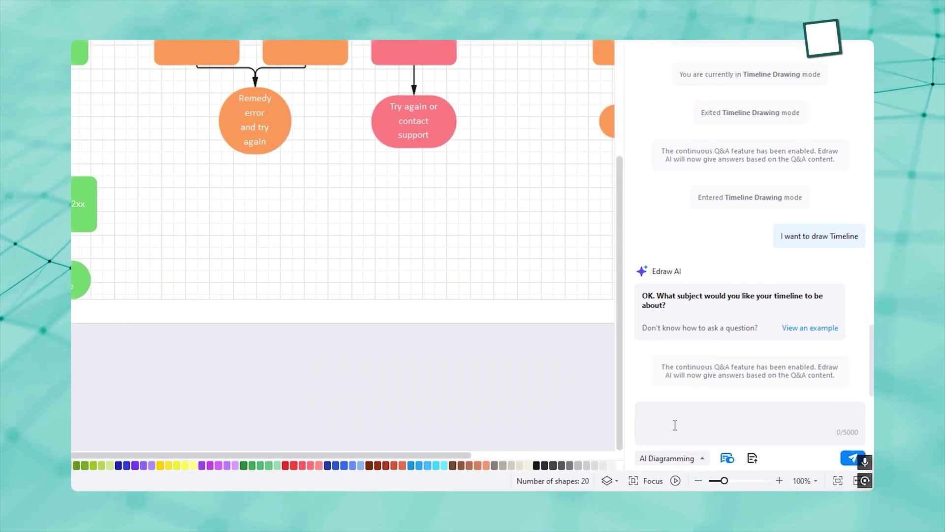
pyautogui.write('make a one-week-long project timeline with an assigned task each day.')
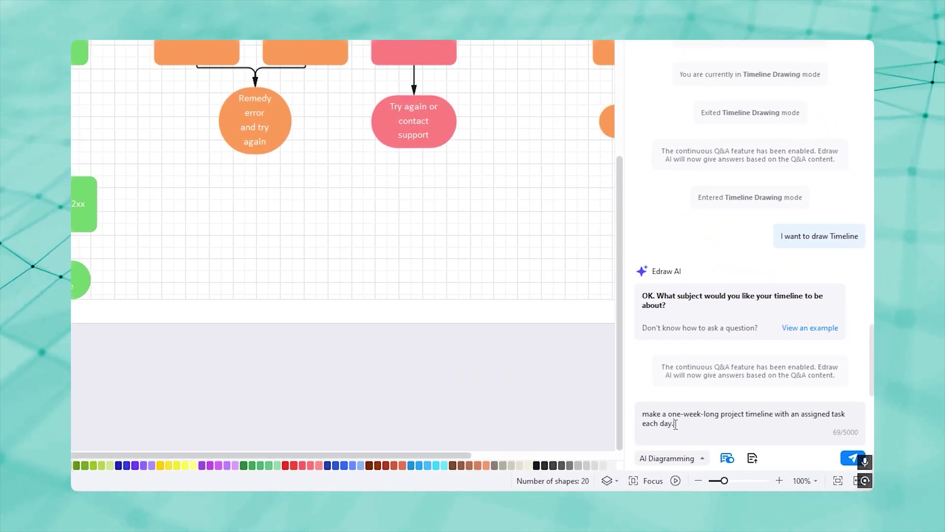
pyautogui.press('Return')
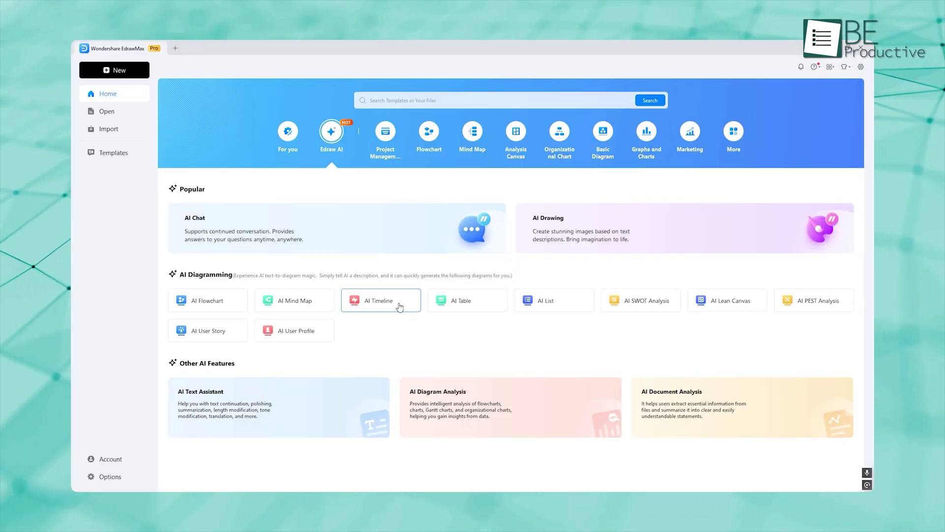
pyautogui.click(399, 307)
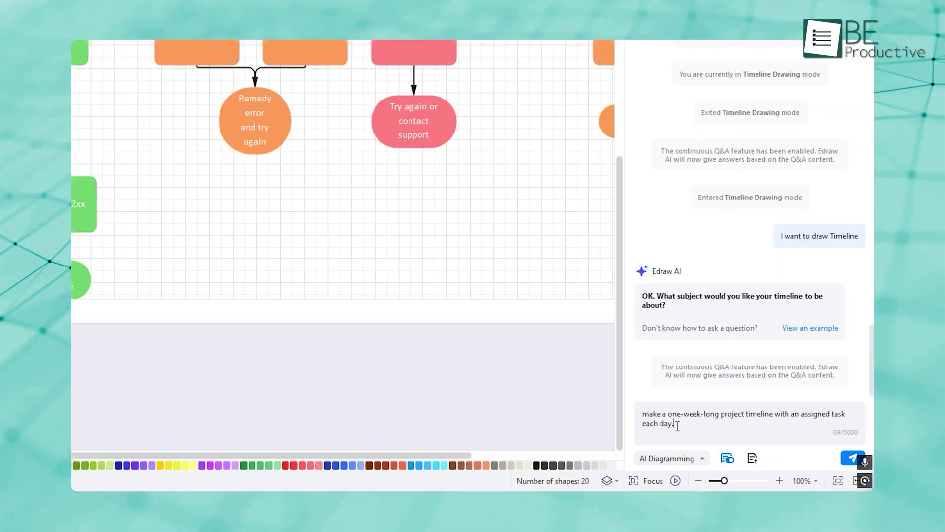
pyautogui.press('Return')
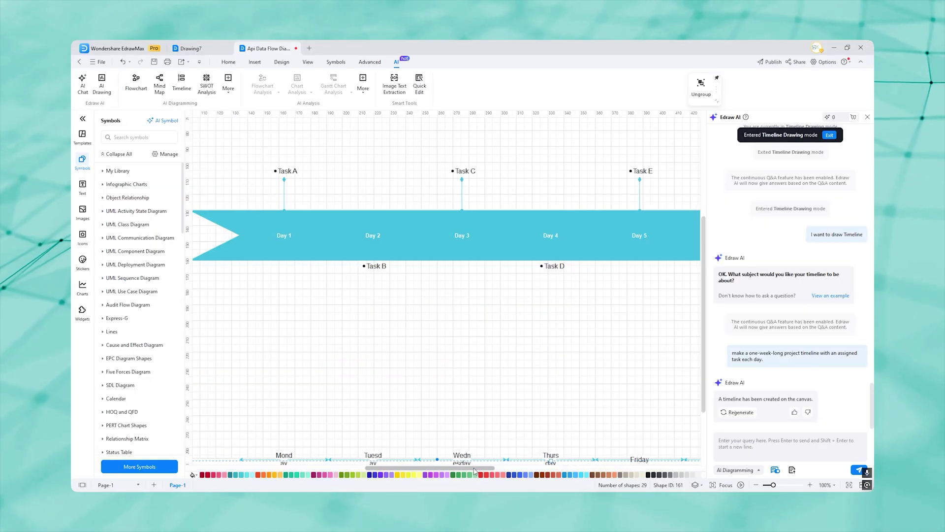
pyautogui.moveTo(503, 472); pyautogui.dragTo(544, 476)
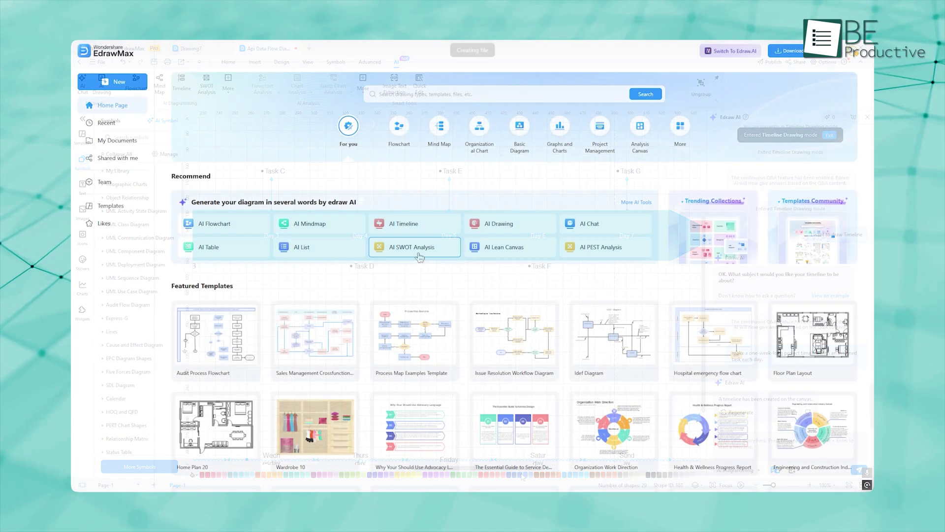
# Step: Create an AI SWOT analysis diagram, select it, and set Edraw AI to Table mode
pyautogui.click(419, 255)
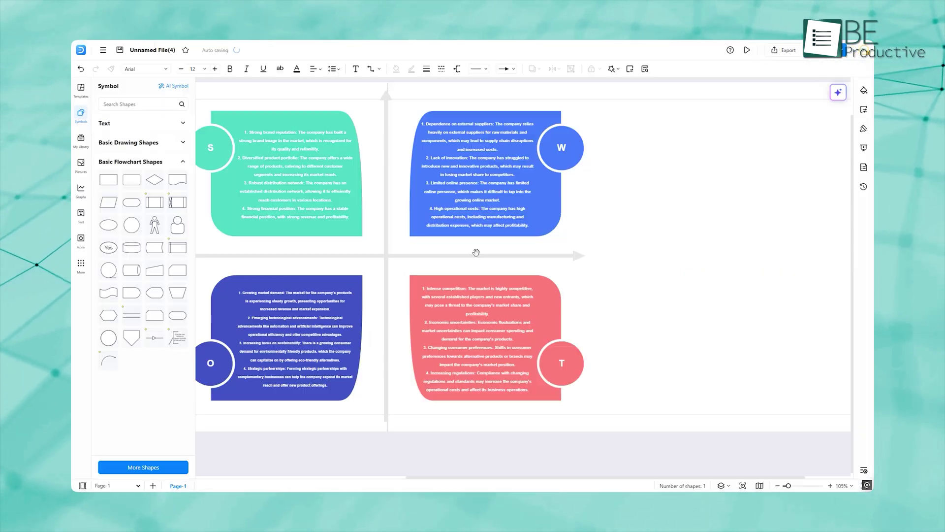
pyautogui.moveTo(449, 248); pyautogui.dragTo(572, 248)
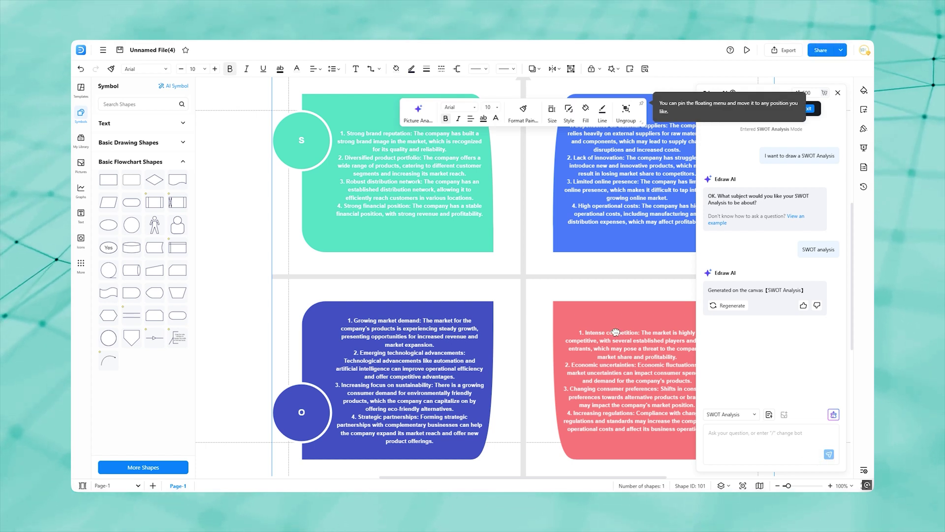
pyautogui.hotkey('ctrl', 'shift', 'w')
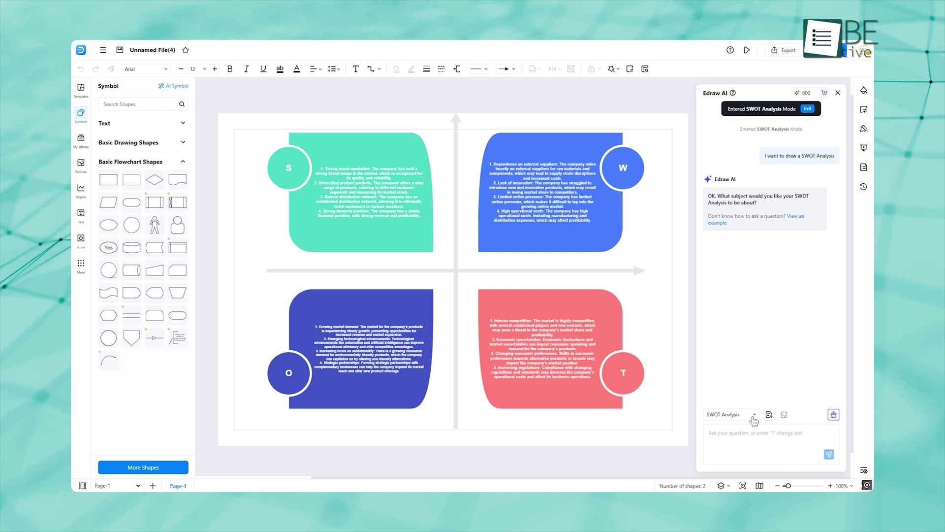
pyautogui.click(753, 416)
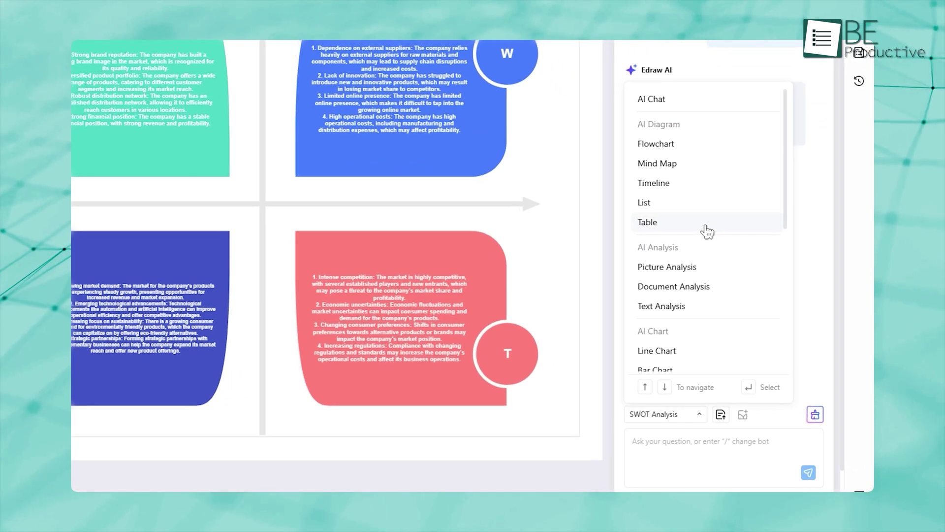
pyautogui.click(719, 283)
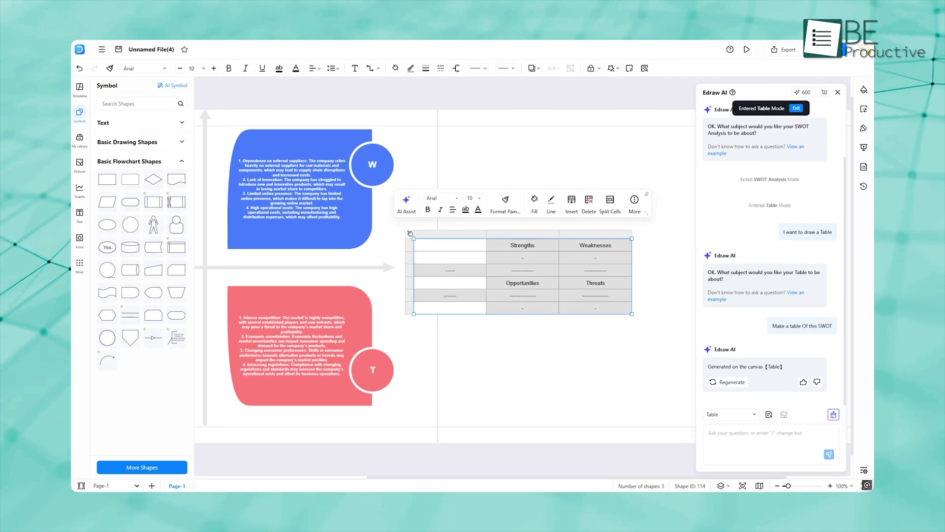
# Step: Move the SWOT table aside, then generate 'list of this SWOT' and nudge the list right
pyautogui.moveTo(411, 235); pyautogui.dragTo(475, 224)
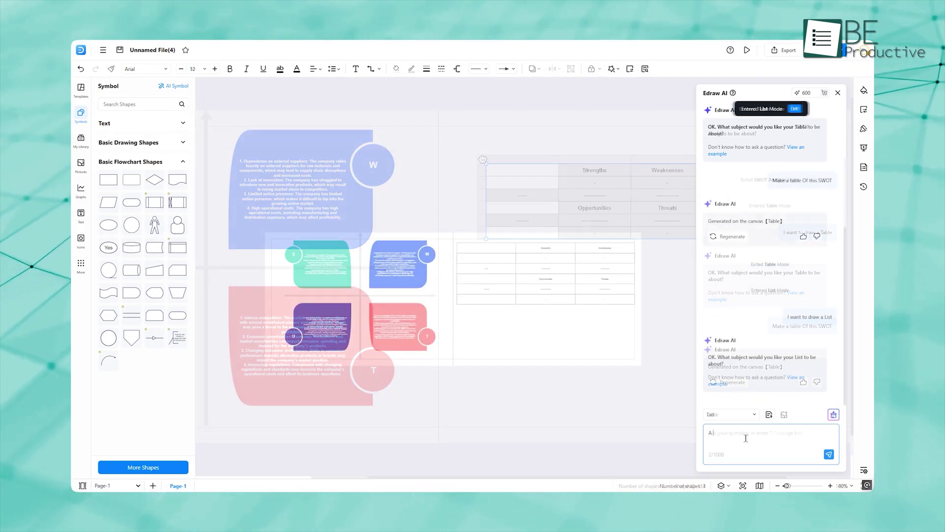
pyautogui.write('list')
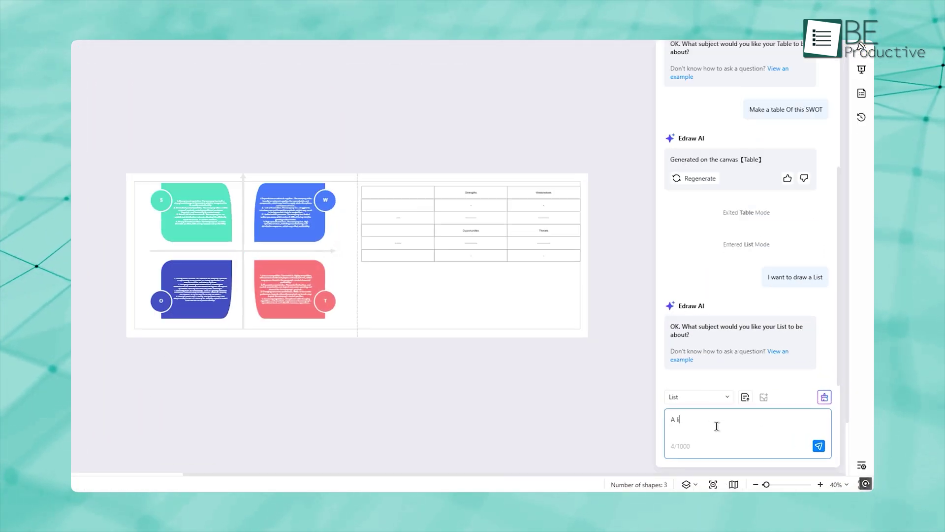
pyautogui.write(' of this S')
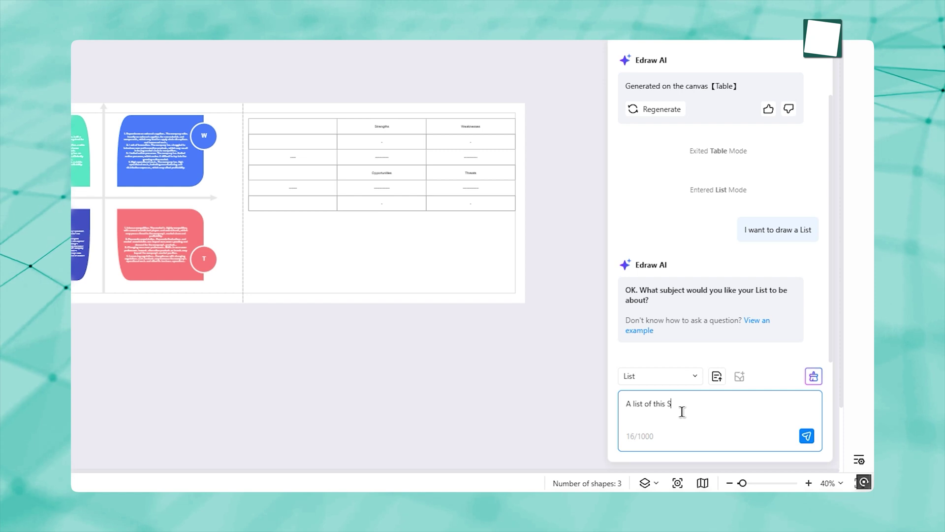
pyautogui.write('woT')
pyautogui.press('Return')
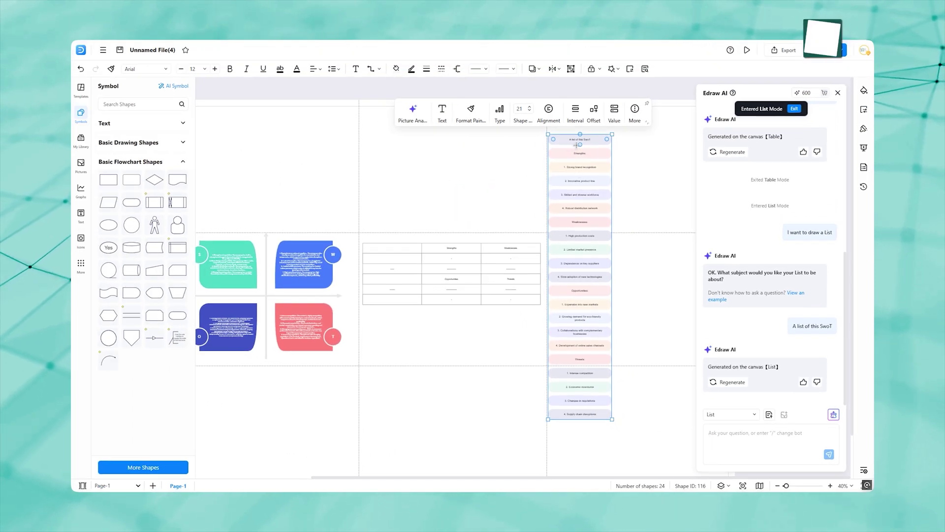
pyautogui.moveTo(573, 140); pyautogui.dragTo(582, 159)
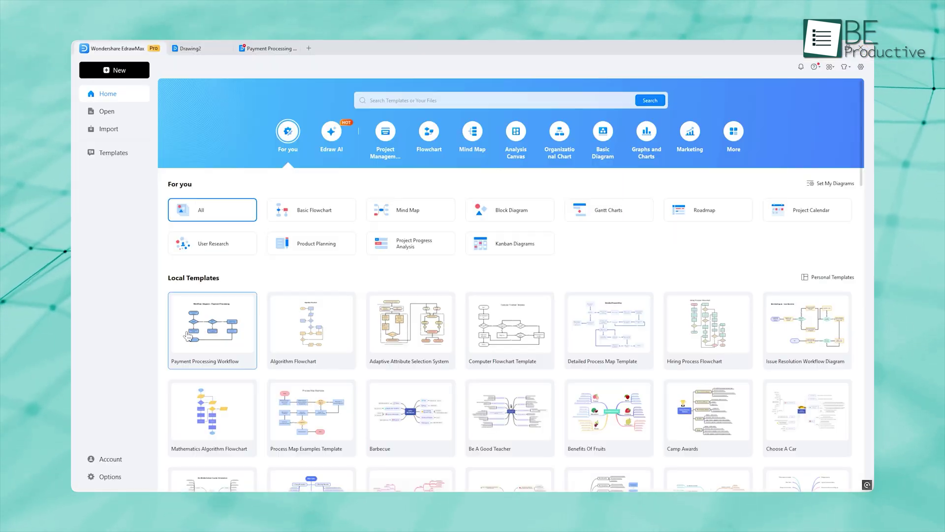
# Step: Open the Payment Processing Workflow template from Local Templates
pyautogui.click(199, 329)
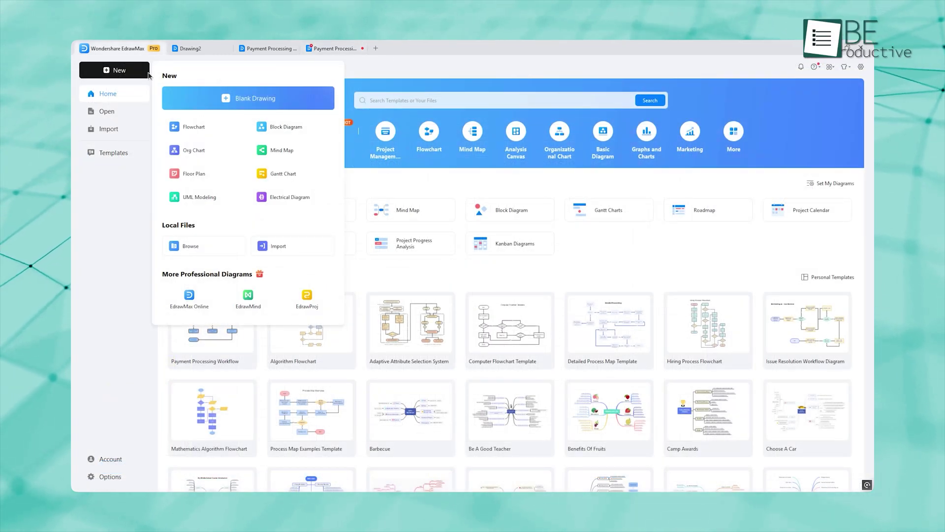
# Step: In a blank drawing, send 'analyze the business model of Disney' to Edraw AI and zoom to view
pyautogui.click(209, 100)
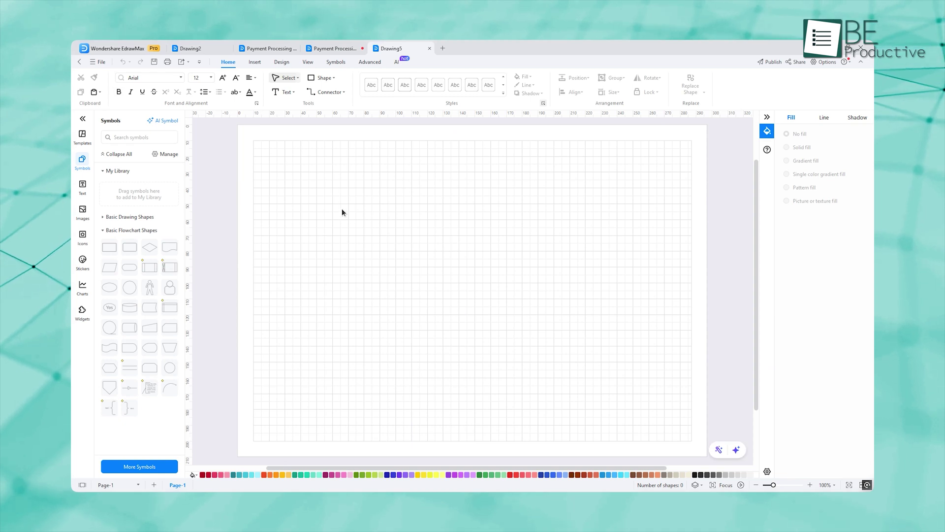
pyautogui.click(736, 450)
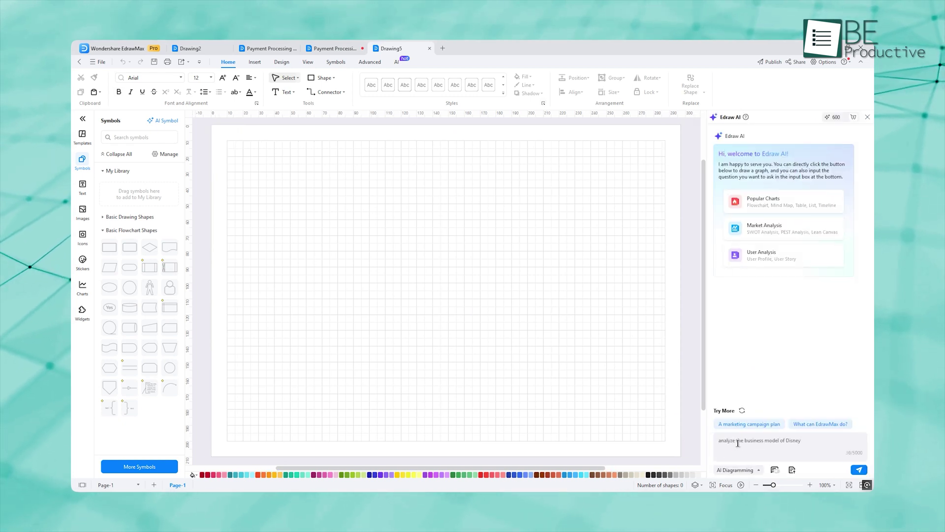
pyautogui.press('Return')
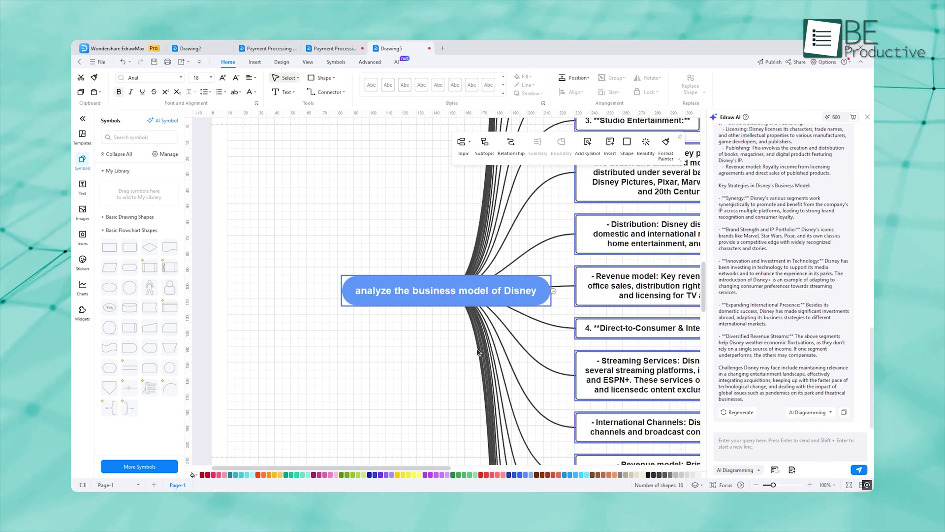
pyautogui.keyDown('ctrl'); pyautogui.scroll(-8, 469, 351); pyautogui.keyUp('ctrl')
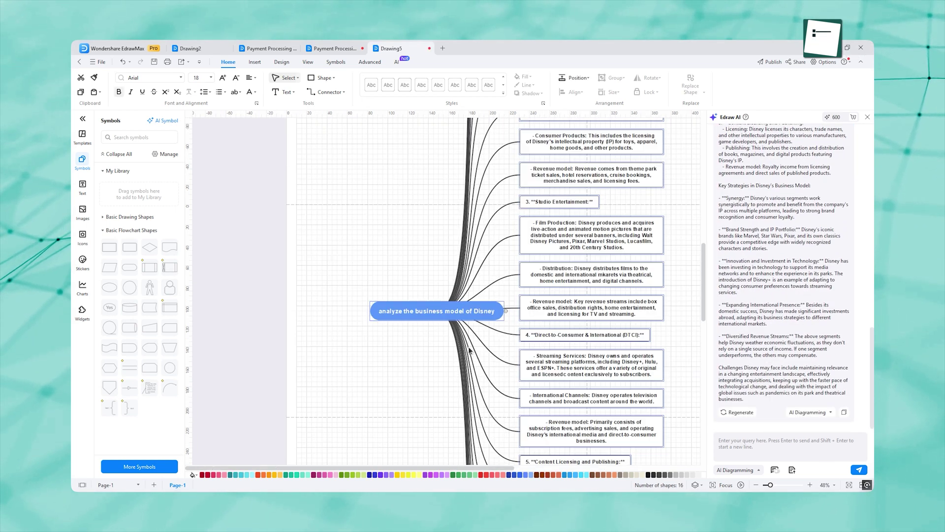
pyautogui.scroll(3, 574, 294)
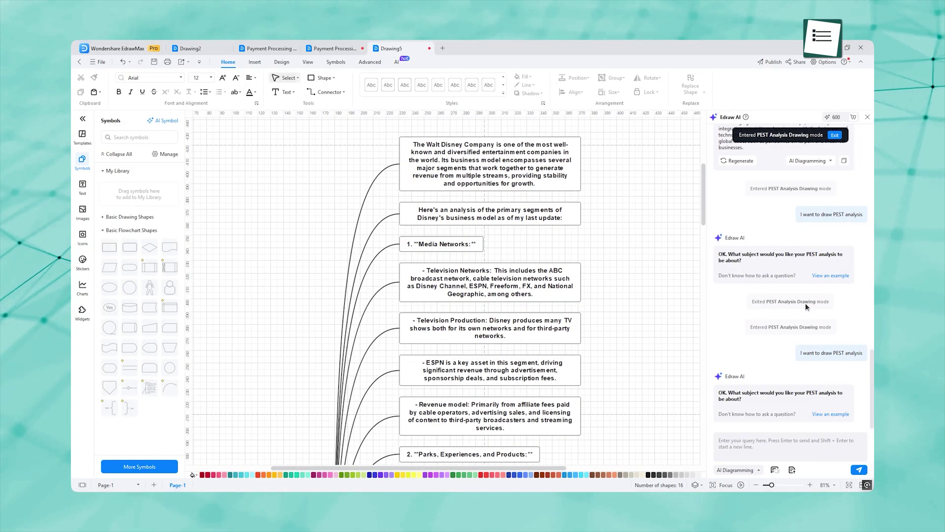
# Step: Send 'analyze the new energy vehicle market environment' as a PEST request and pan to the result
pyautogui.click(744, 442)
pyautogui.write('analyze the new energy vehicle market environment')
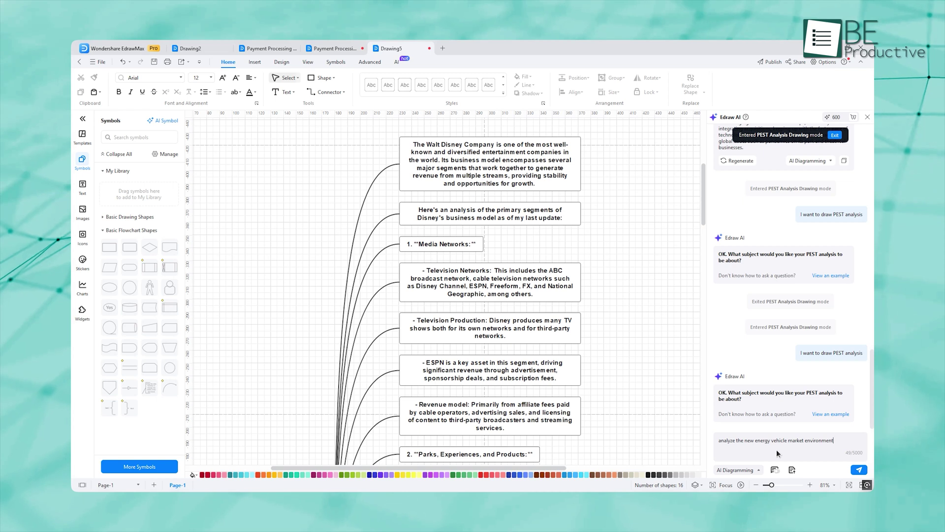
pyautogui.press('Return')
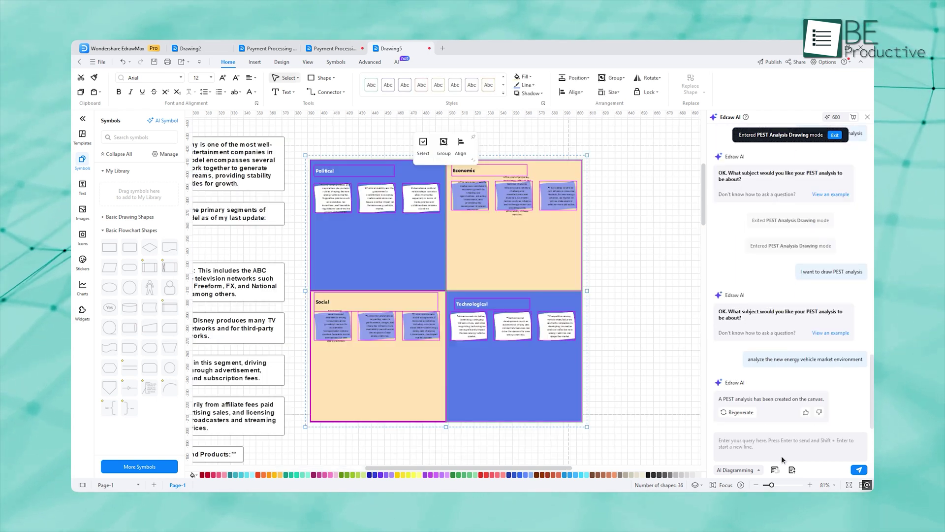
pyautogui.scroll(2, 617, 312)
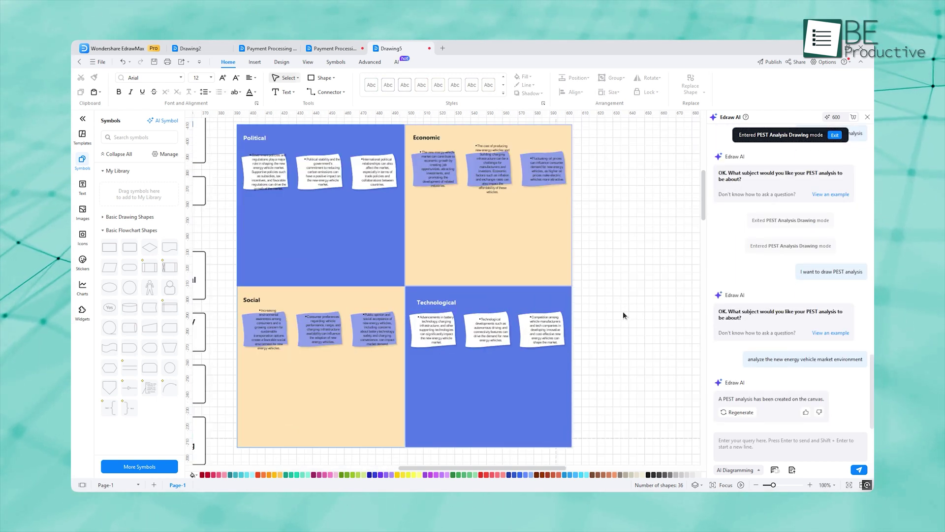
pyautogui.moveTo(598, 302); pyautogui.dragTo(648, 296)
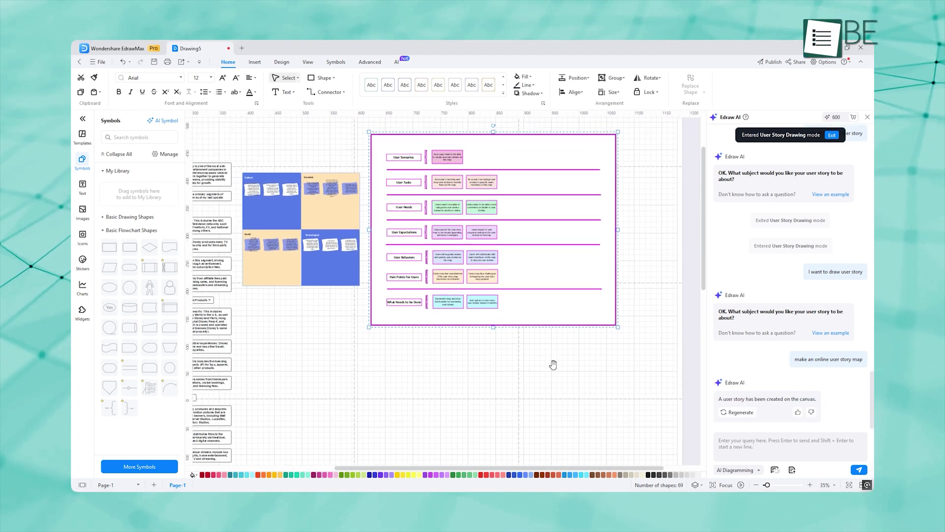
# Step: Pan and zoom across the canvas to inspect the user story map beside the other diagrams
pyautogui.hscroll(-5, 577, 382)
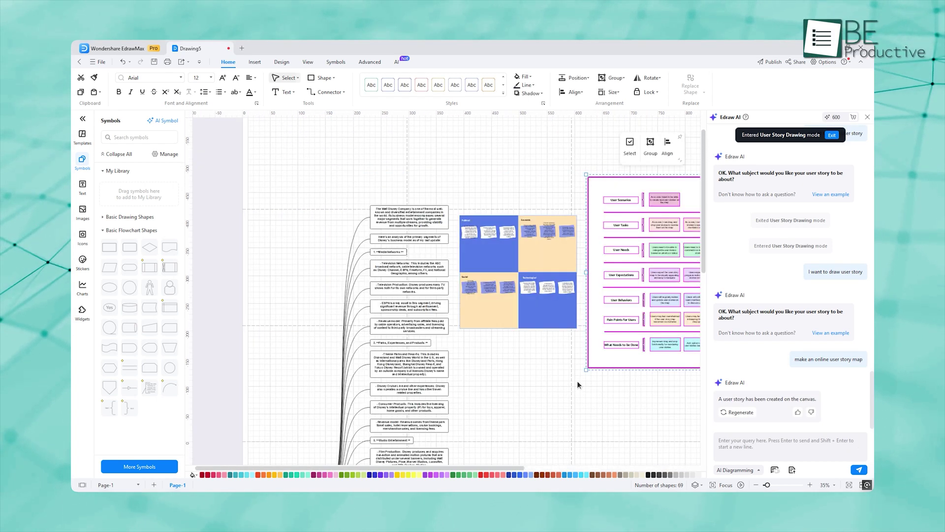
pyautogui.moveTo(606, 380); pyautogui.dragTo(365, 373)
pyautogui.scroll(5, 576, 326)
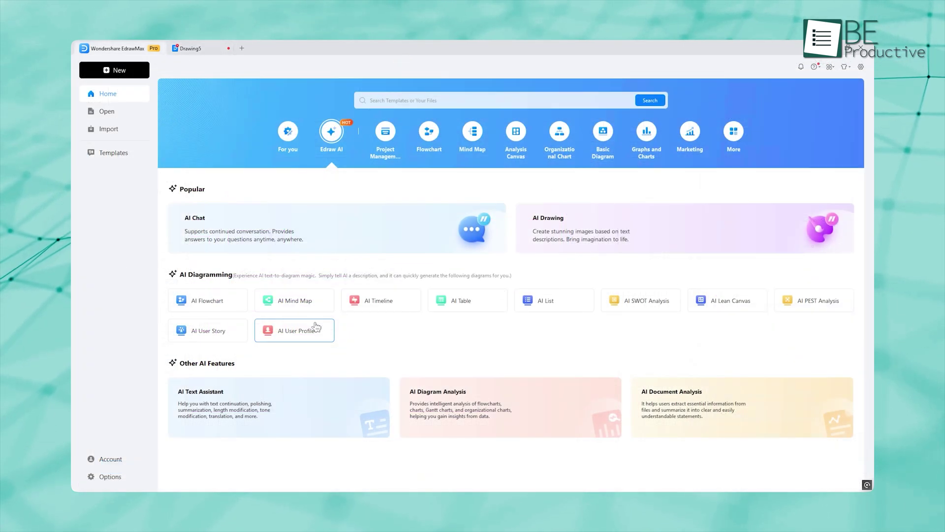
# Step: Send Edraw AI the request for a tablet user profile on the Drawing5 canvas
pyautogui.click(316, 326)
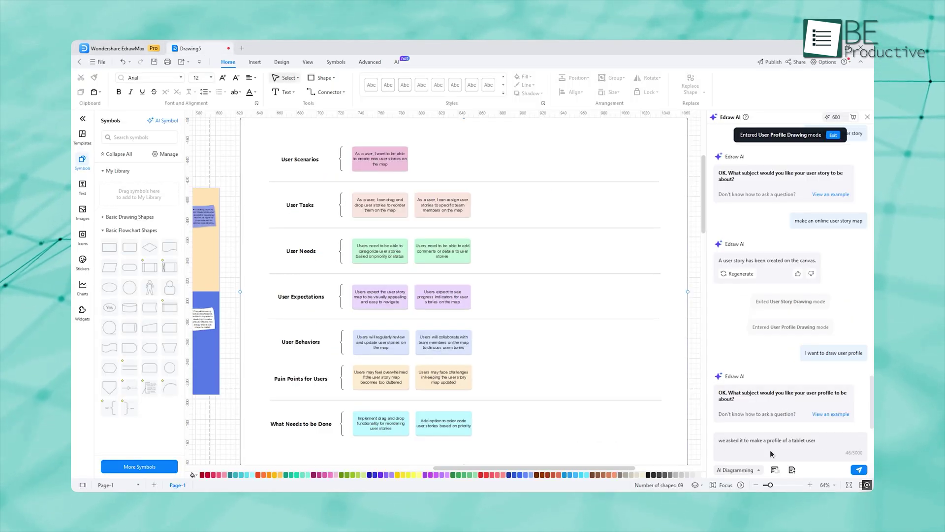
pyautogui.press('Return')
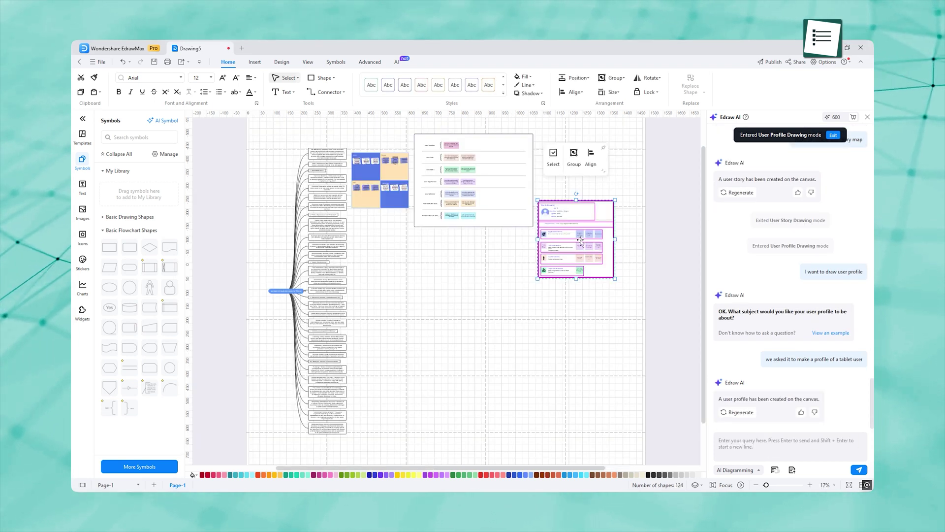
pyautogui.scroll(4, 582, 242)
pyautogui.scroll(3, 582, 242)
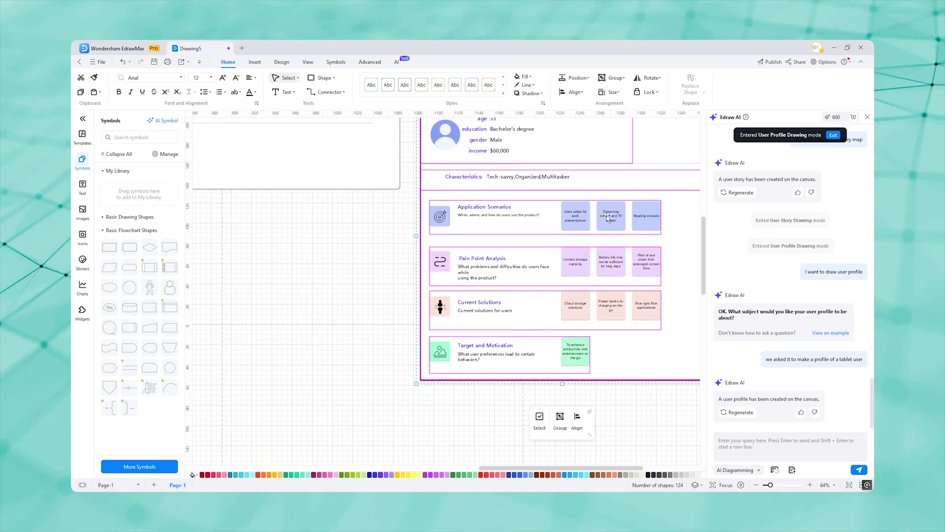
pyautogui.scroll(1, 624, 186)
# Step: Pan around the generated tablet-user profile, then start a new blank drawing, Drawing6
pyautogui.hscroll(3, 624, 186)
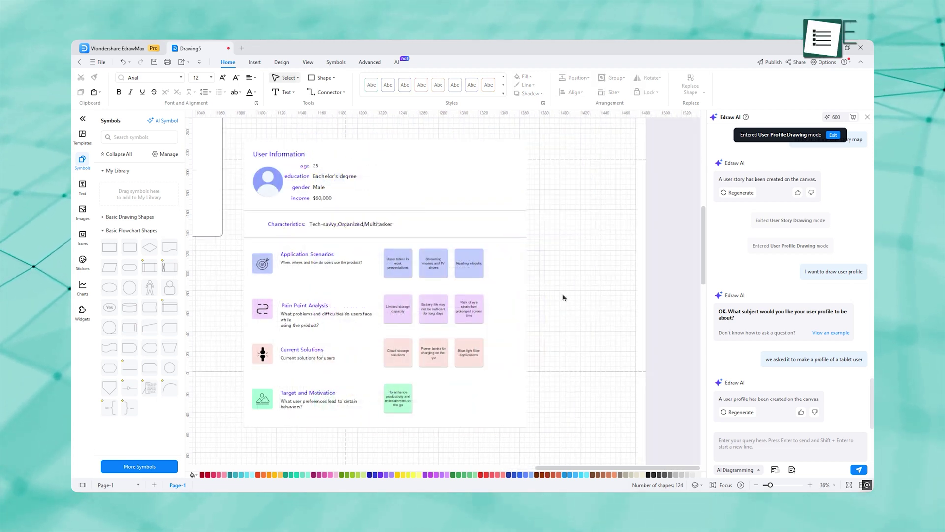
pyautogui.scroll(-3, 563, 295)
pyautogui.scroll(-1, 563, 295)
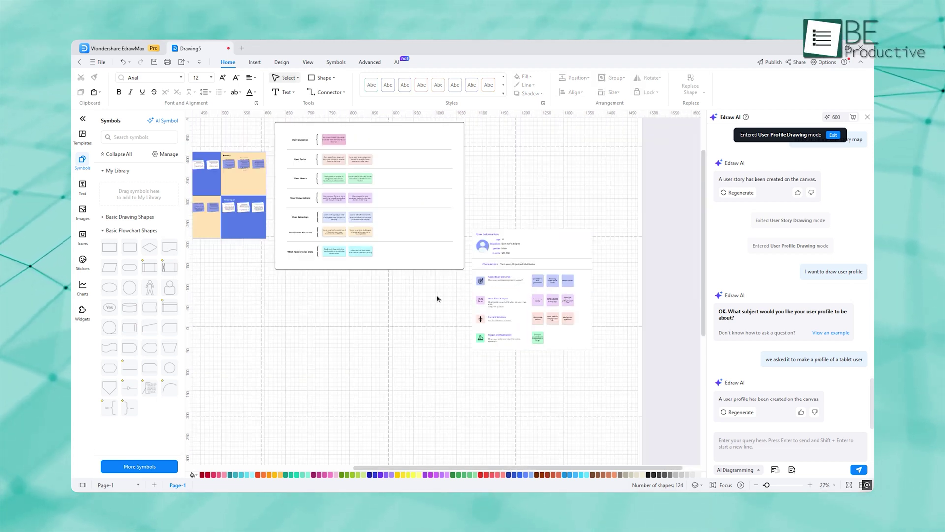
pyautogui.hscroll(-5, 419, 290)
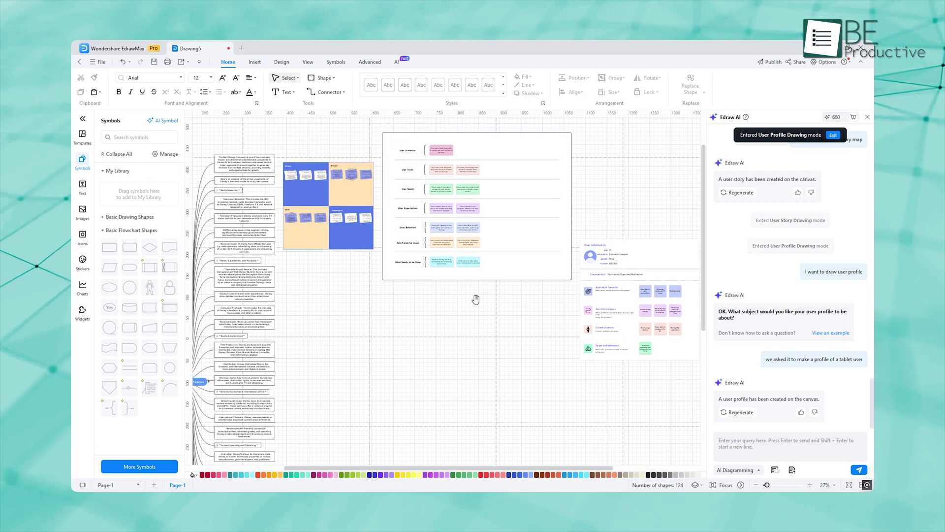
pyautogui.hscroll(-2, 396, 297)
pyautogui.scroll(-3, 406, 348)
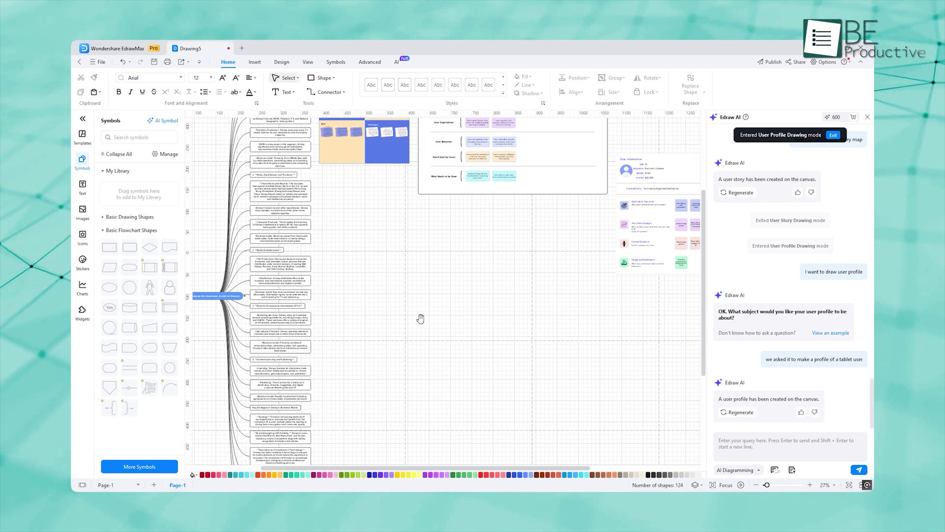
pyautogui.hotkey('ctrl', 'n')
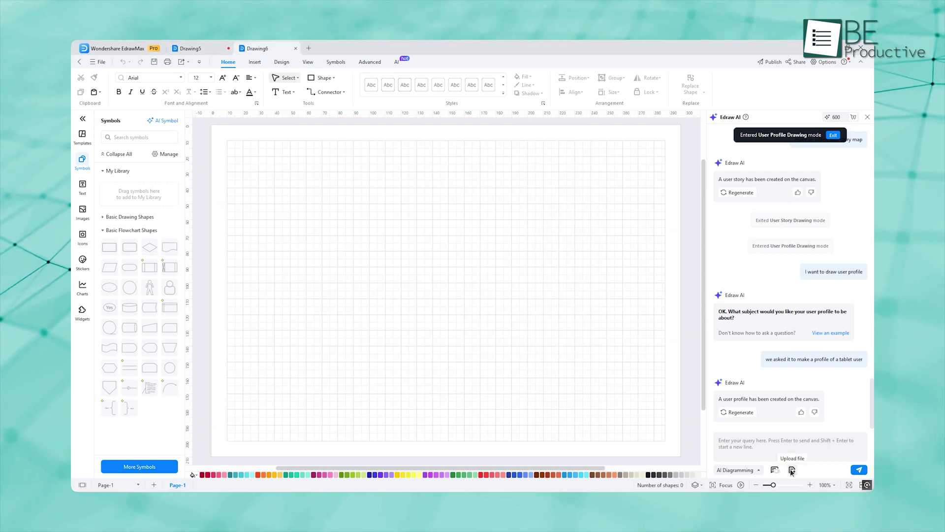
# Step: Send the Edraw AI prompt with its attached file and deselect the generated user-profile diagram
pyautogui.press('Return')
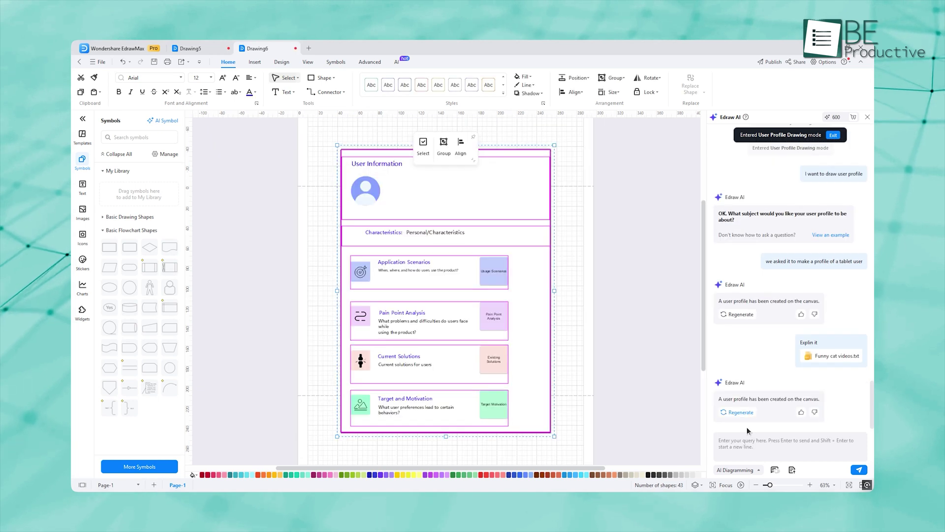
pyautogui.click(566, 350)
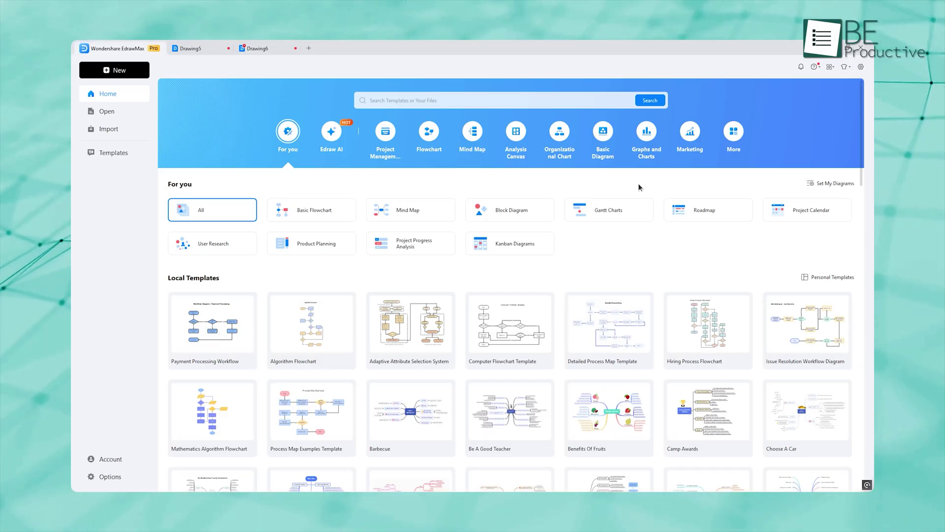
# Step: Open the UML Sequence Diagram 01 ATM-withdrawal template from Software Development's UML Sequence Diagram category
pyautogui.click(731, 133)
pyautogui.click(759, 255)
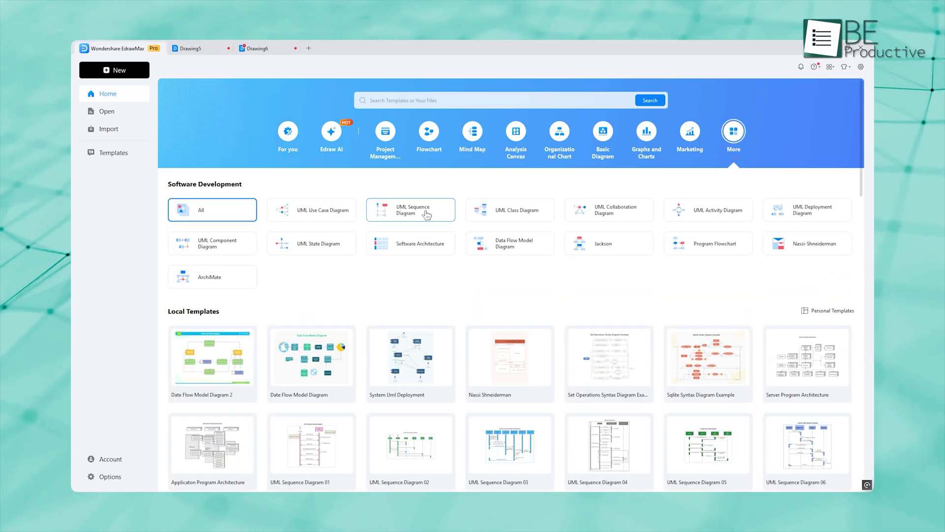
pyautogui.click(411, 209)
pyautogui.click(313, 363)
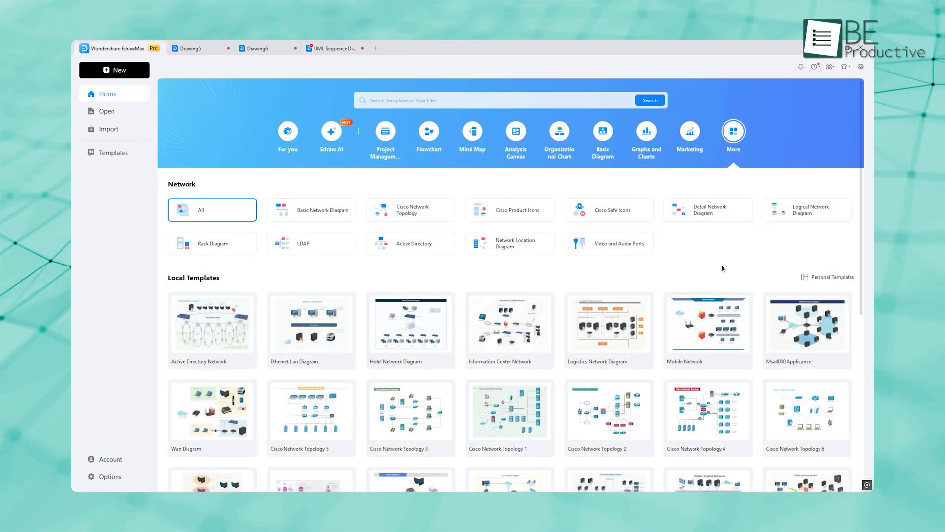
# Step: Open Cisco Network Topology 3 and move its top Phone shape slightly to the right
pyautogui.click(442, 215)
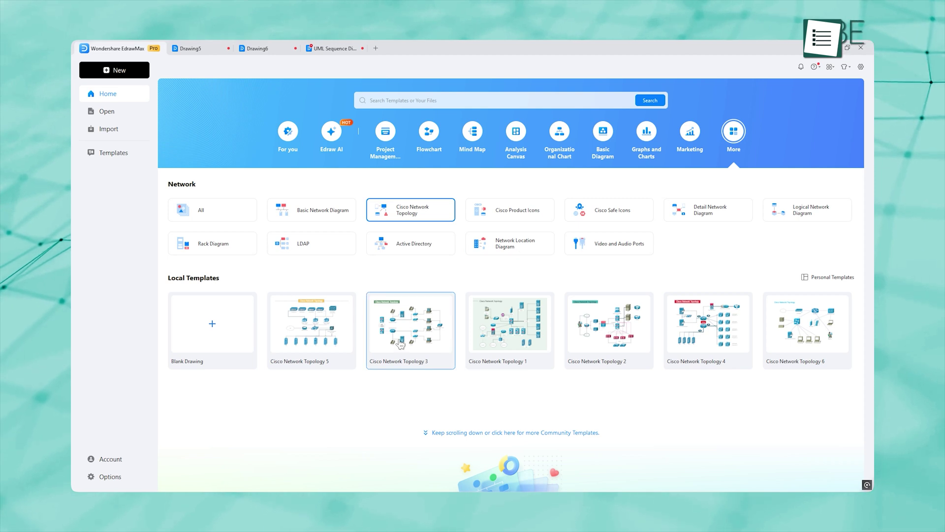
pyautogui.click(400, 342)
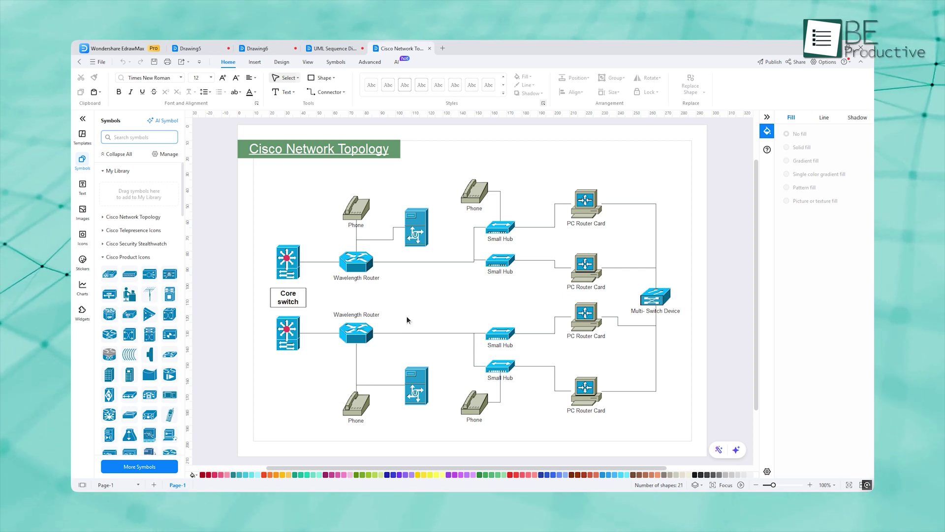
pyautogui.click(475, 194)
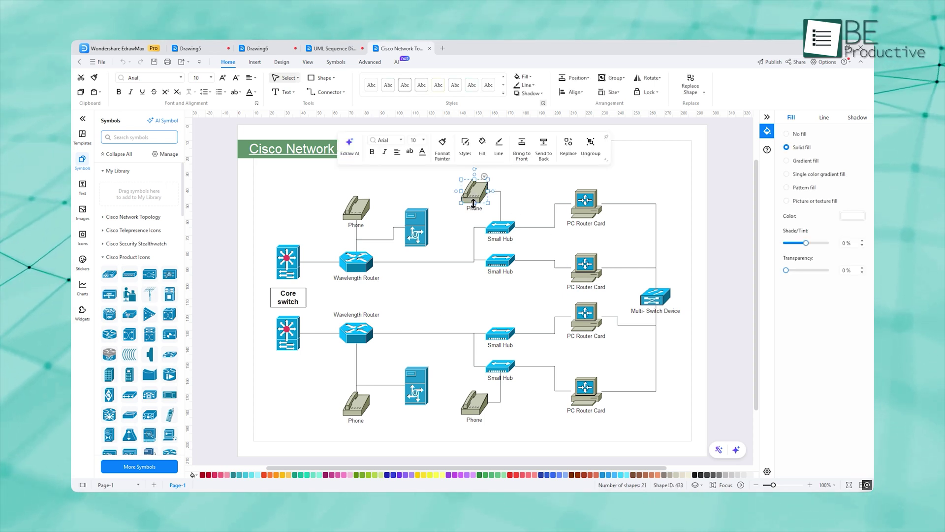
pyautogui.moveTo(475, 195); pyautogui.dragTo(498, 193)
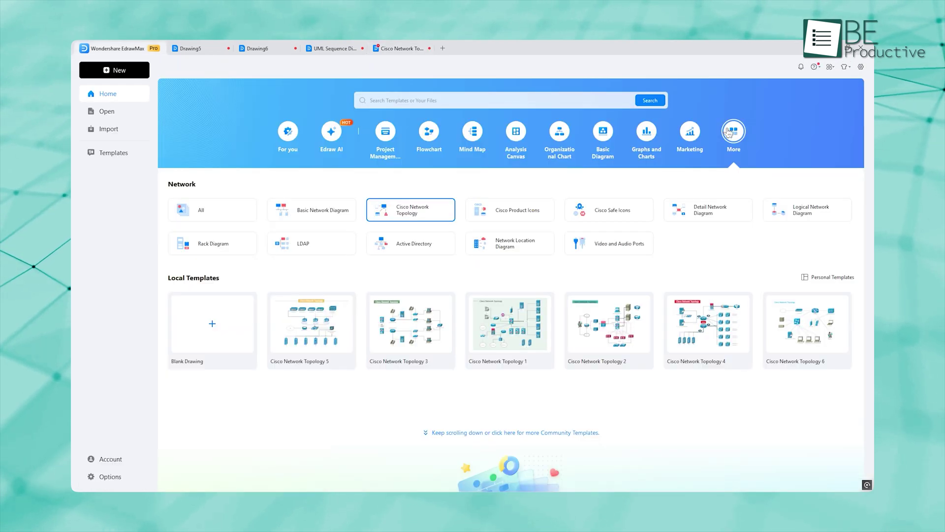
pyautogui.click(729, 131)
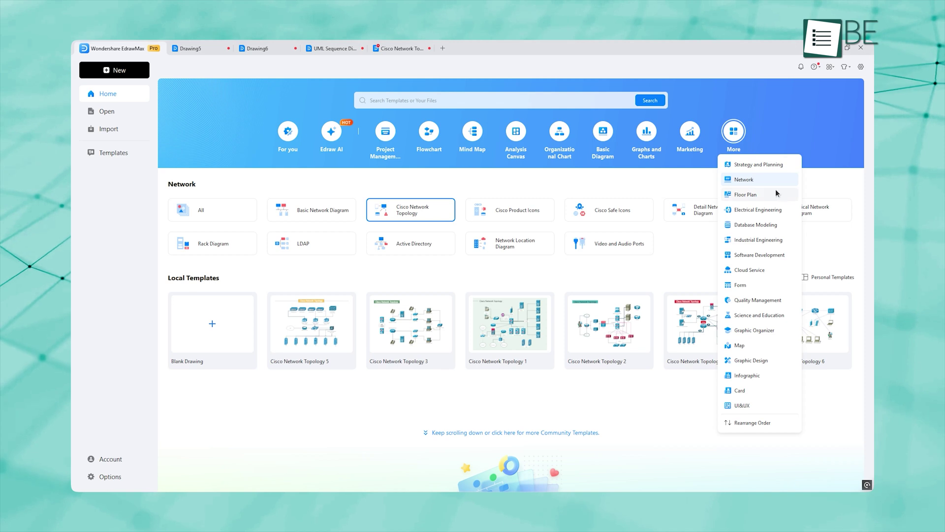
# Step: Open the Martin Erd 4 herbal-company template from Database Modeling's Martin ERD category
pyautogui.click(756, 224)
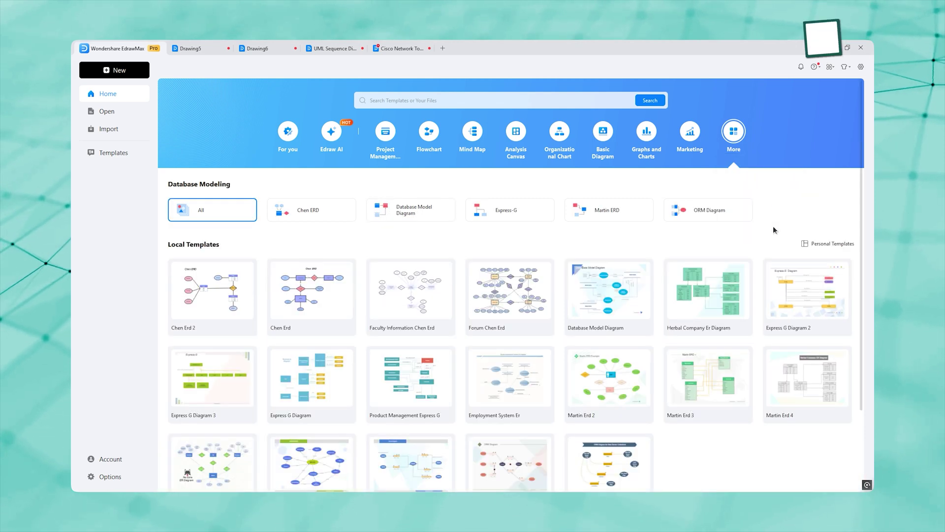
pyautogui.click(629, 211)
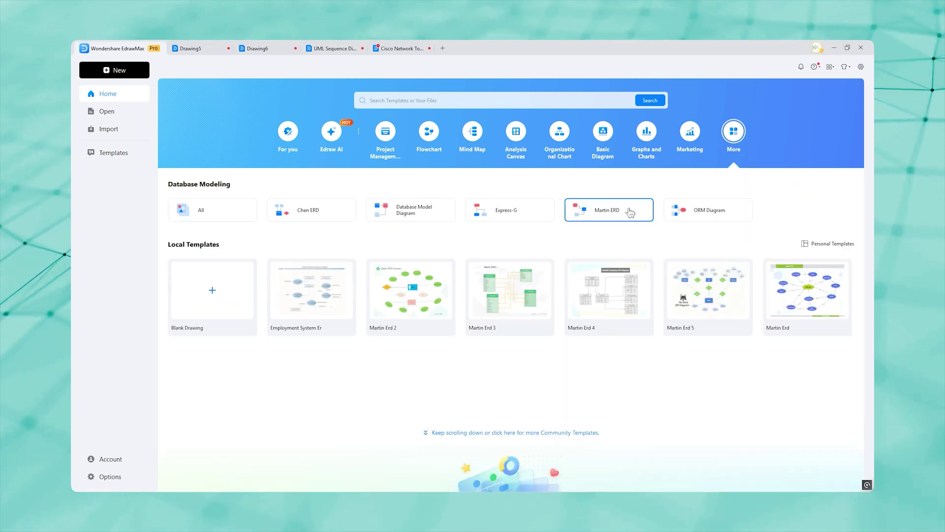
pyautogui.click(628, 295)
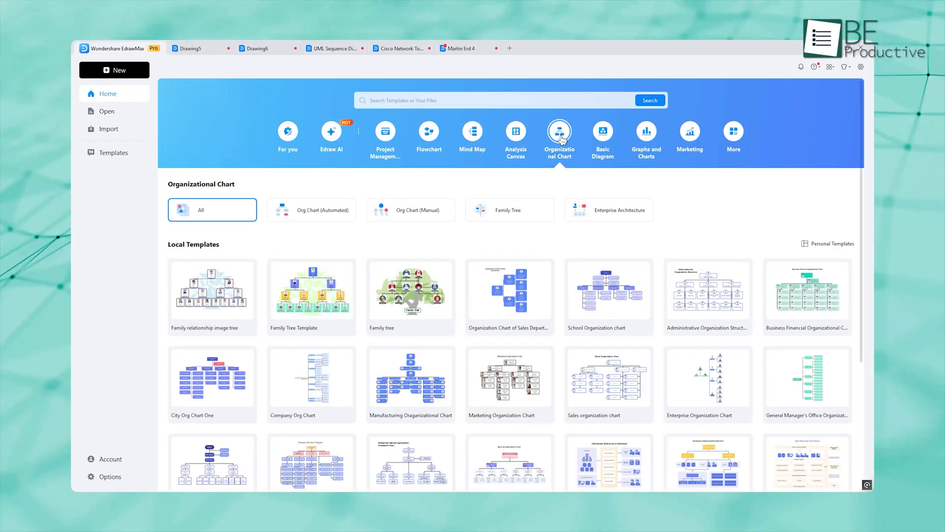
# Step: Open the Family Tree Template and pan to its Me, Father and Mother boxes
pyautogui.click(307, 302)
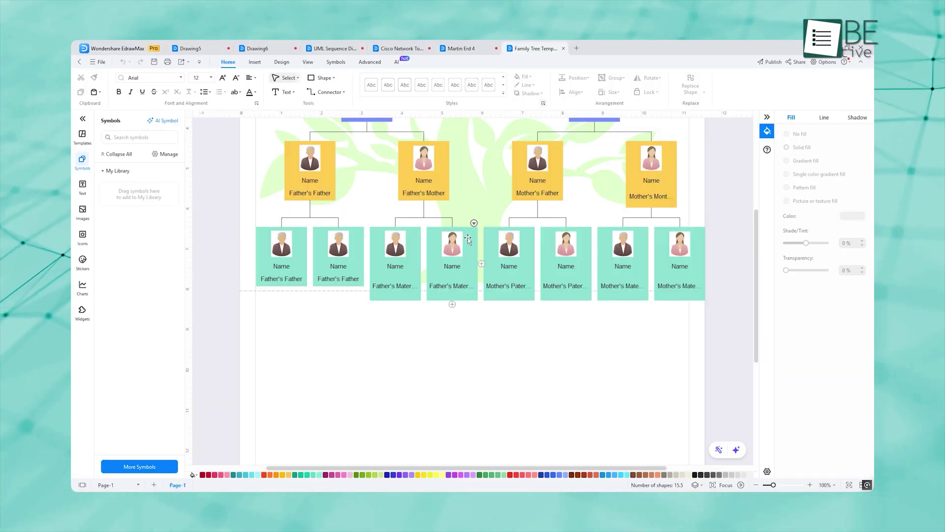
pyautogui.moveTo(481, 186); pyautogui.dragTo(459, 321)
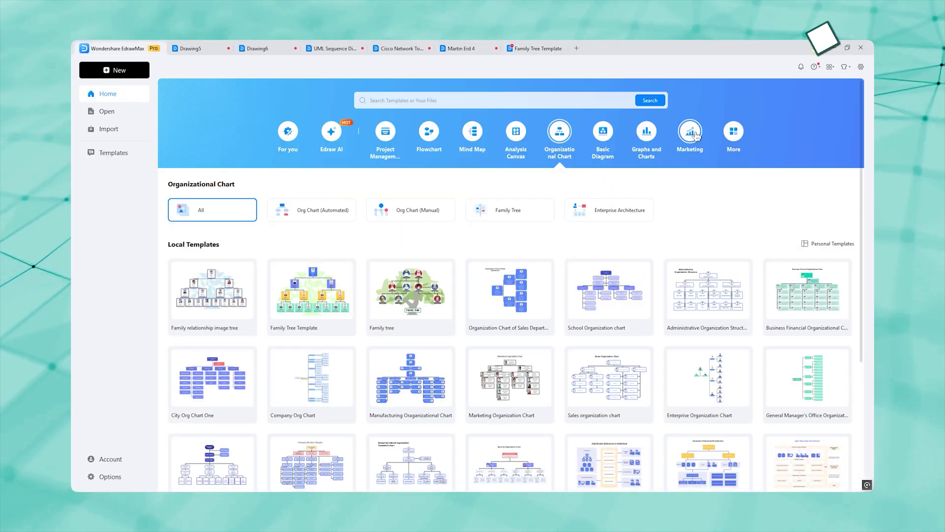
pyautogui.click(691, 133)
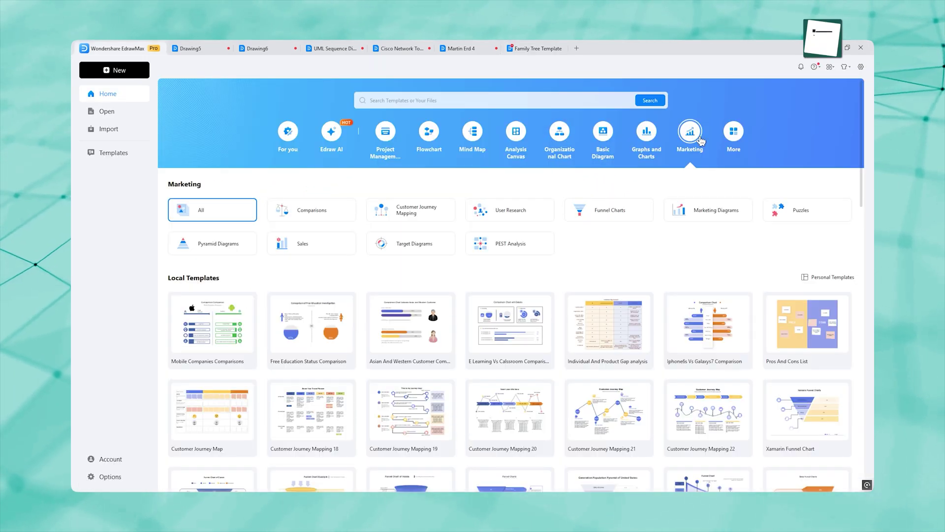
# Step: Open the Individual And Product Gap analysis template from the Marketing category
pyautogui.click(626, 326)
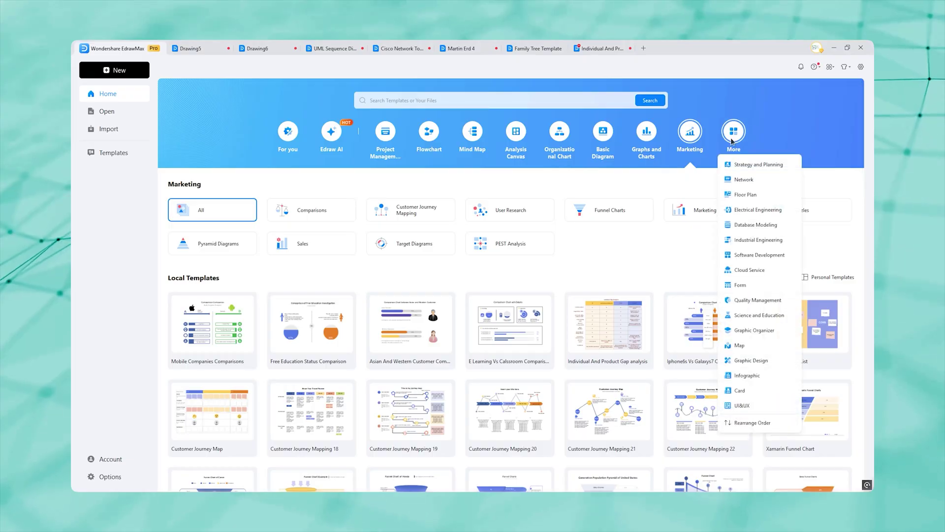
# Step: Preview the Foreign banking business architecture template from Strategy and Planning, scrolling through it
pyautogui.click(753, 164)
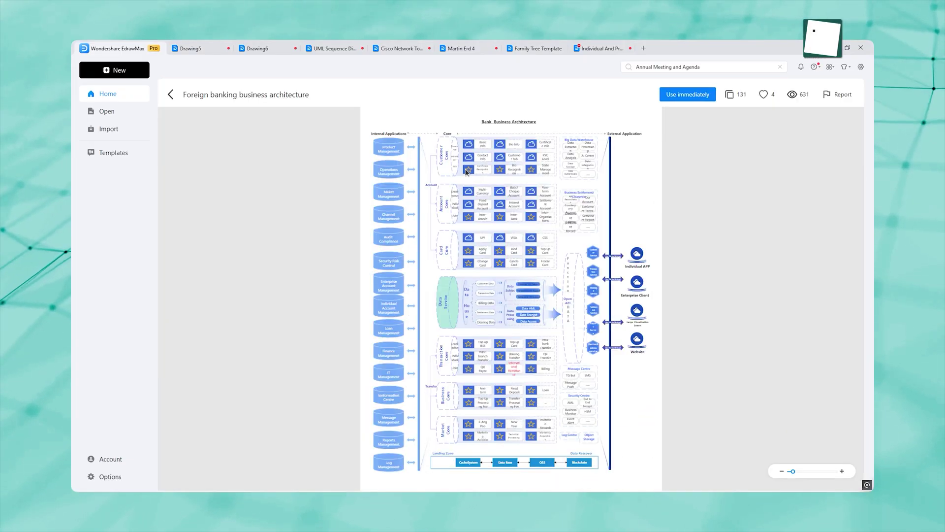
pyautogui.scroll(3, 502, 271)
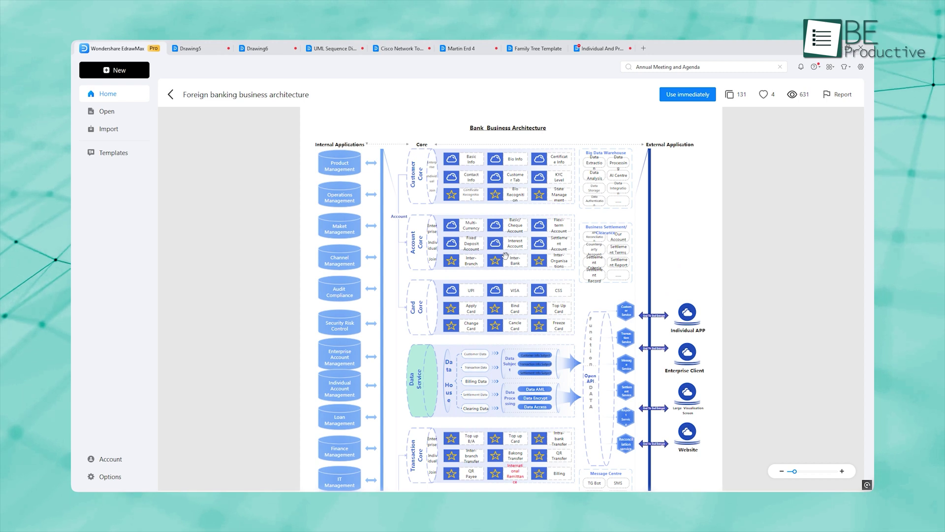
pyautogui.keyDown('ctrl'); pyautogui.scroll(1, 510, 226); pyautogui.keyUp('ctrl')
pyautogui.scroll(-3, 514, 156)
pyautogui.hotkey('alt', 'space')
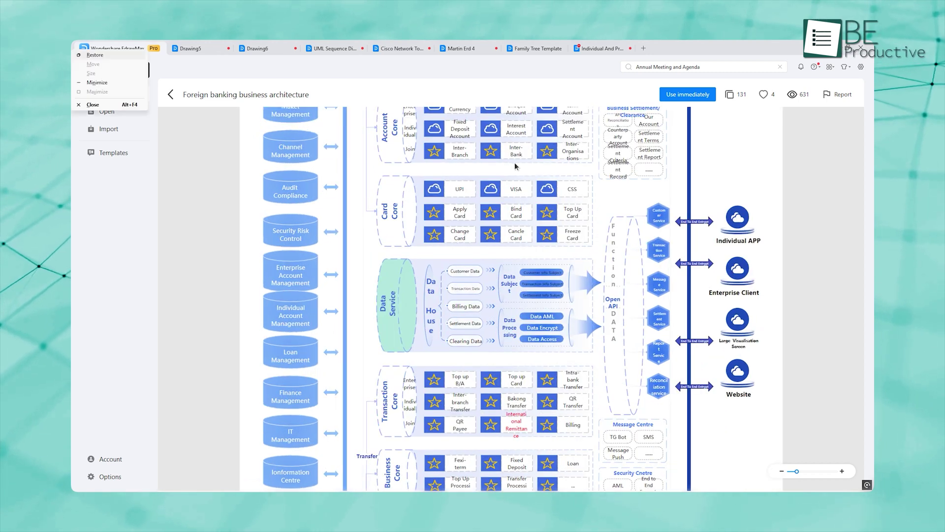
pyautogui.press('Escape')
pyautogui.scroll(5, 514, 162)
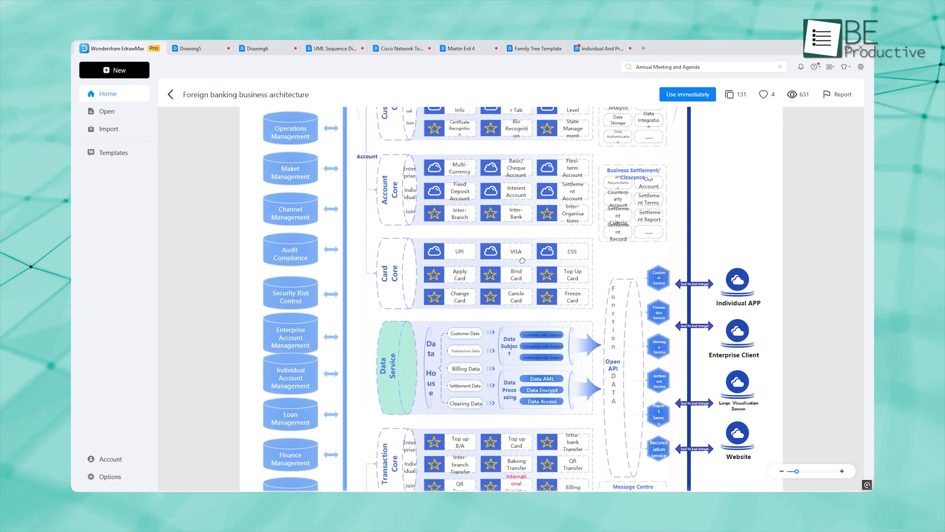
pyautogui.scroll(-2, 518, 324)
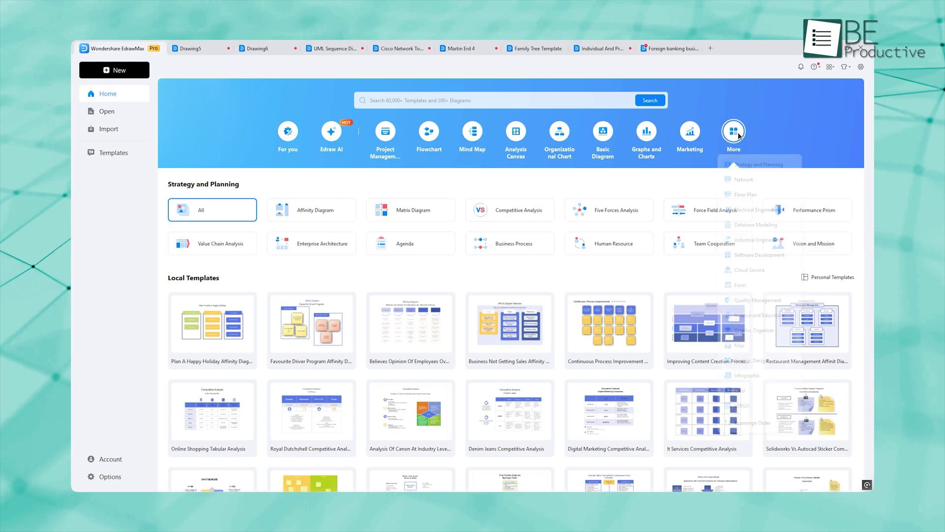
# Step: Open the Office Layout 6 floor-plan template from Floor Plan and zoom into it
pyautogui.click(745, 194)
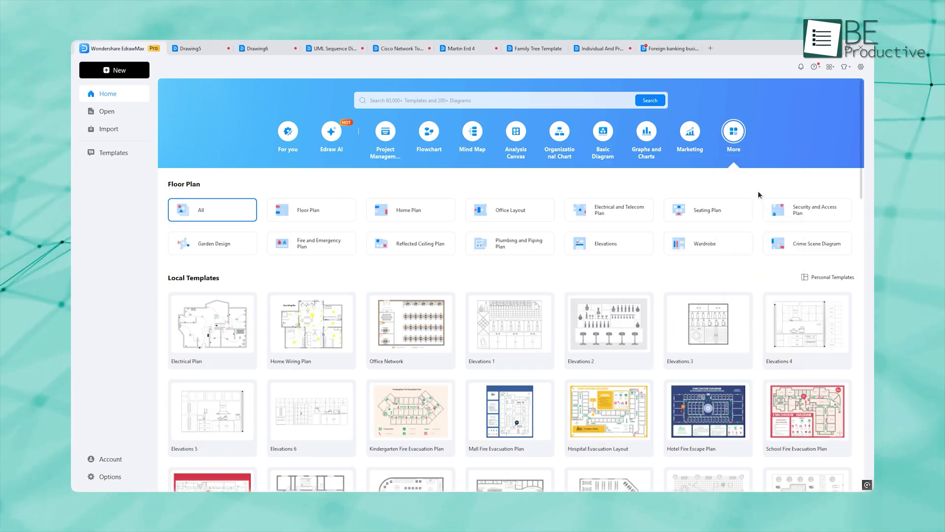
pyautogui.scroll(-2, 545, 261)
pyautogui.scroll(-7, 545, 261)
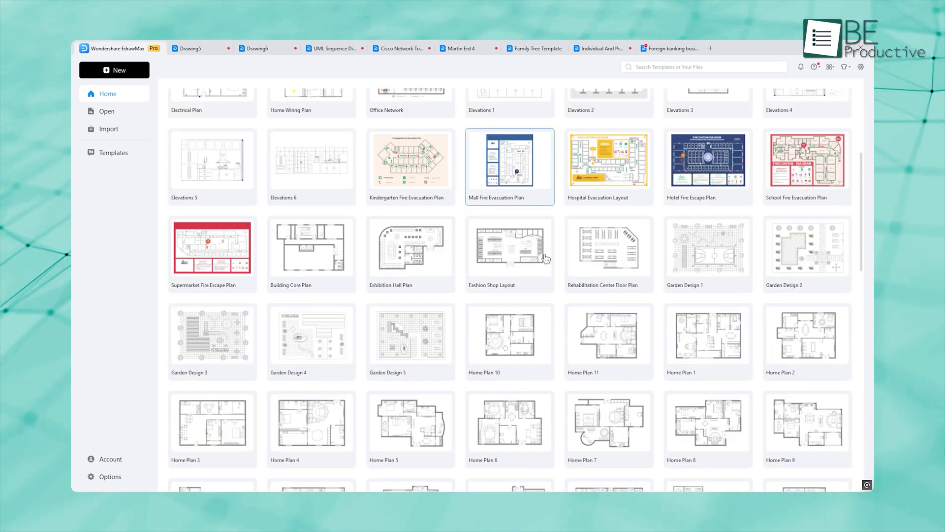
pyautogui.scroll(-4, 545, 259)
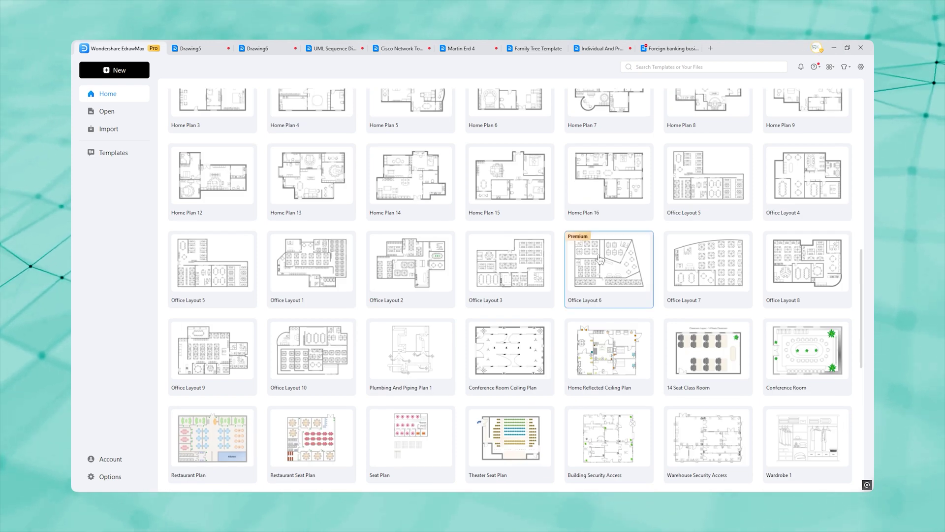
pyautogui.click(600, 261)
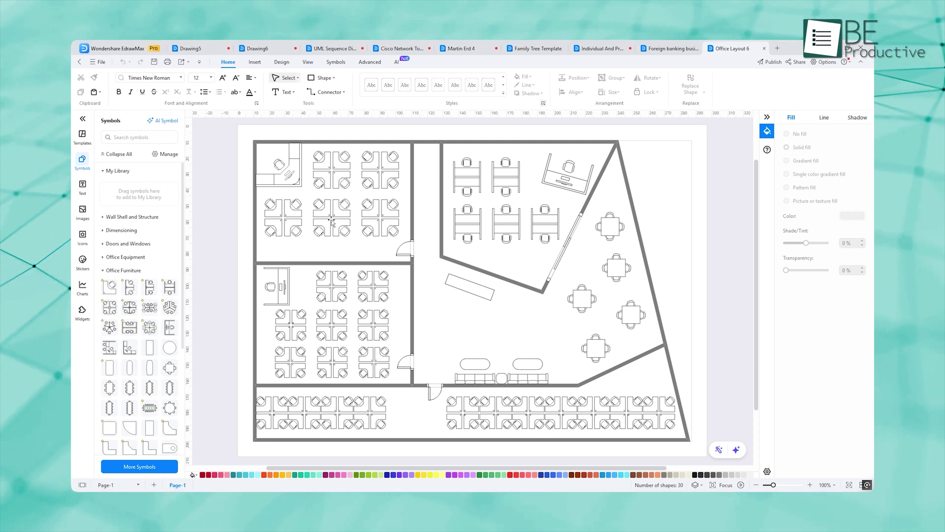
pyautogui.scroll(3, 326, 215)
pyautogui.scroll(2, 329, 216)
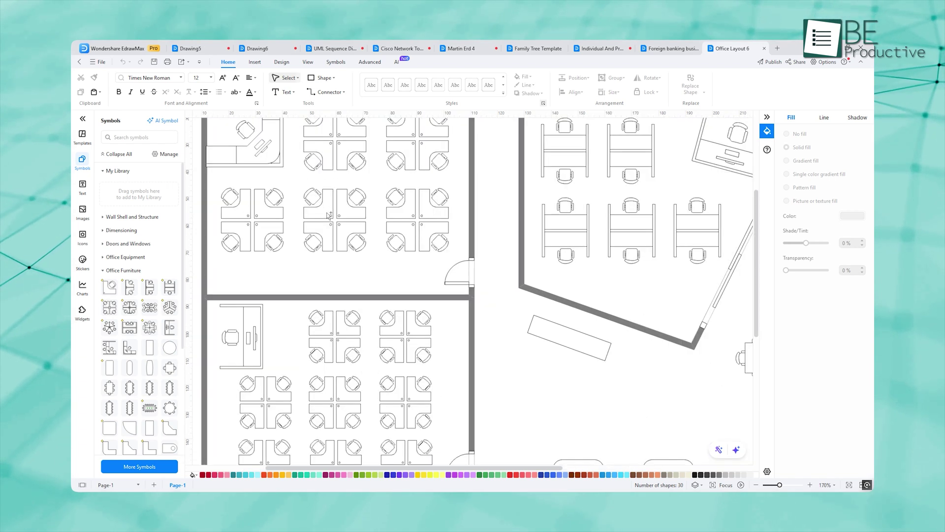
pyautogui.scroll(2, 361, 217)
pyautogui.scroll(-2, 362, 217)
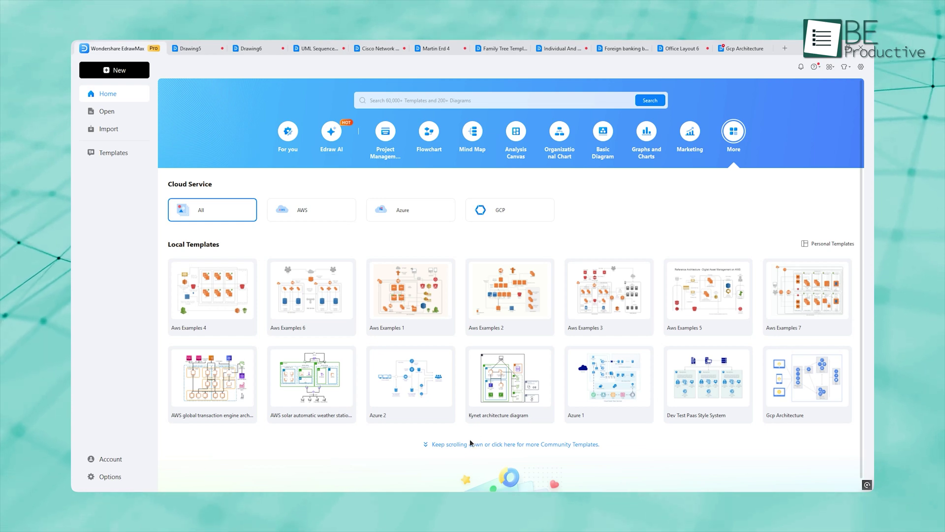
pyautogui.click(468, 445)
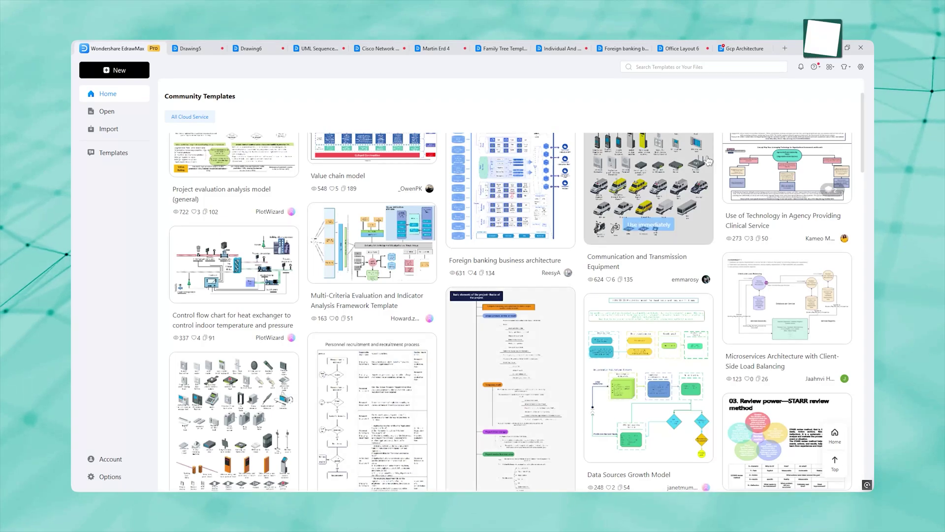
pyautogui.click(745, 54)
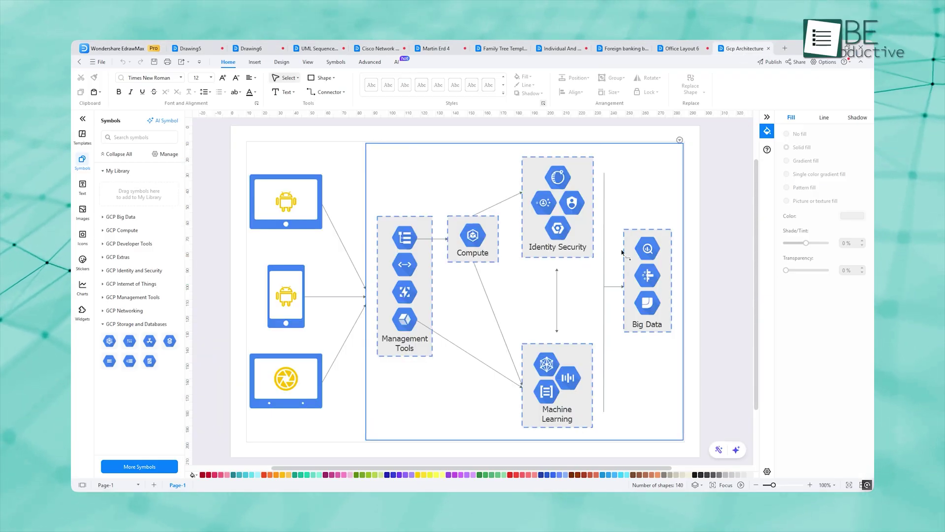
pyautogui.hscroll(-3, 623, 252)
pyautogui.scroll(-2, 594, 259)
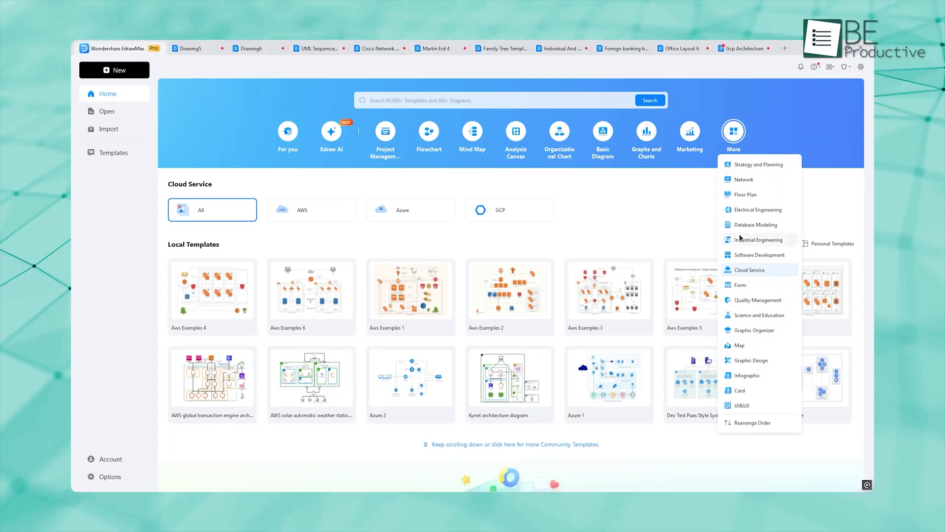
# Step: List the Infographic templates and browse the Business, Education and Food designs
pyautogui.click(745, 377)
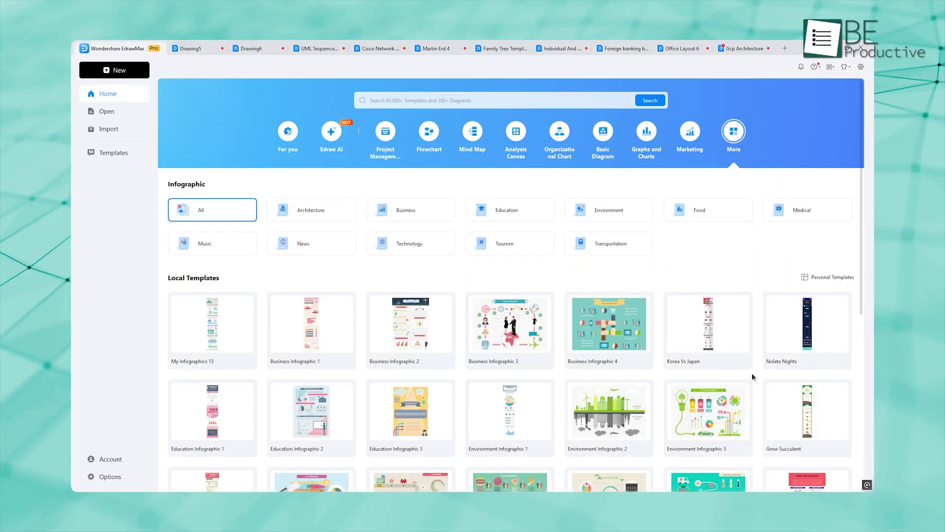
pyautogui.scroll(-2, 675, 268)
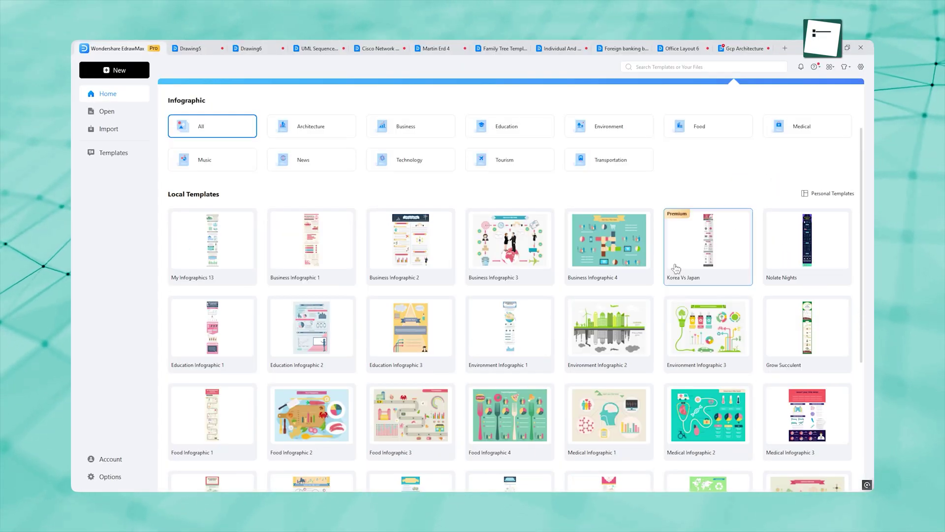
pyautogui.scroll(-2, 674, 268)
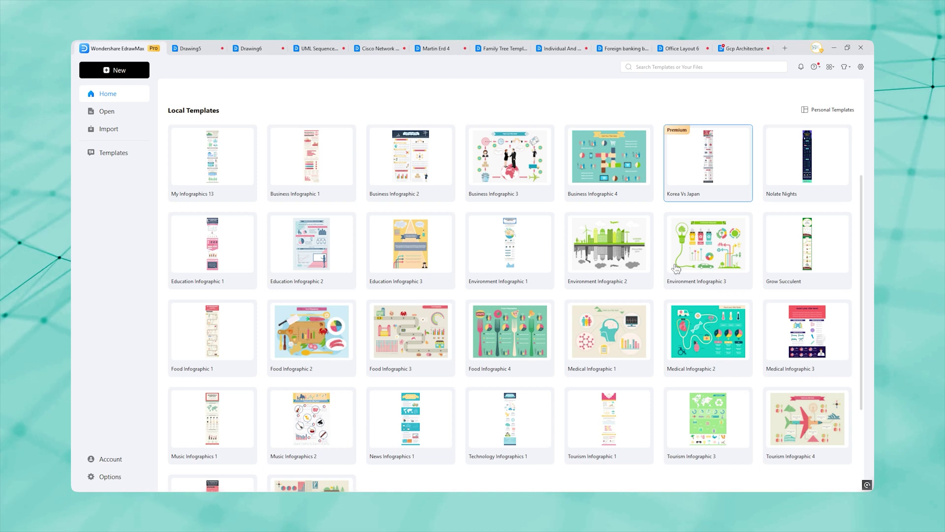
pyautogui.scroll(-2, 677, 268)
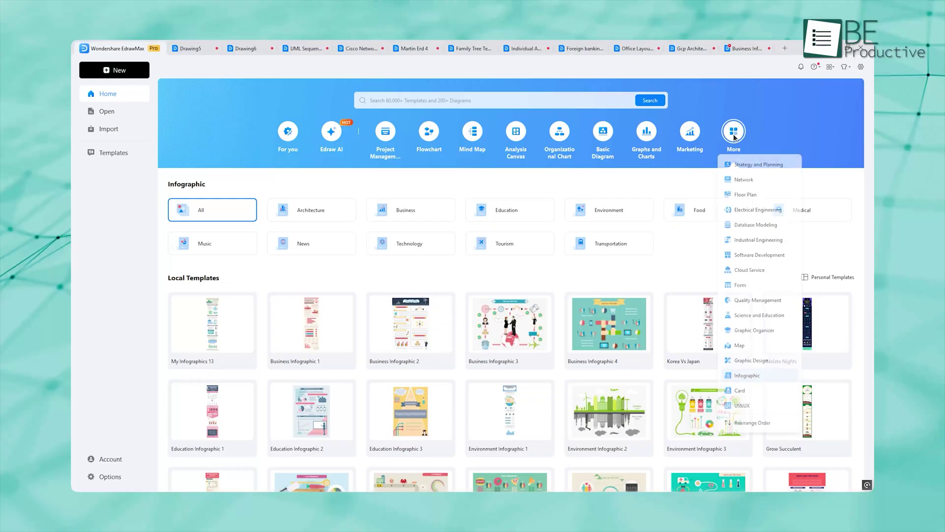
# Step: Browse the Science and Education templates, such as Astronomy, Solar System and Animal Cell Diagram
pyautogui.click(754, 315)
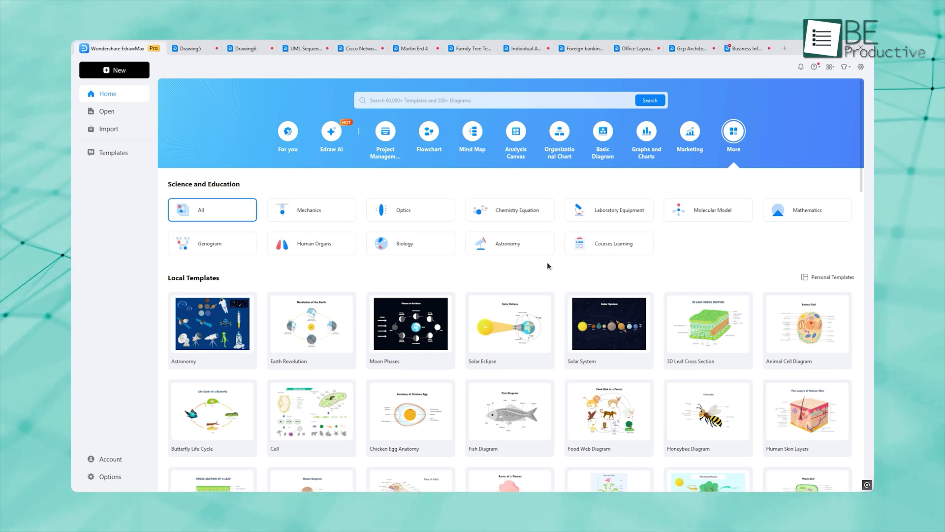
pyautogui.scroll(-2, 547, 267)
pyautogui.scroll(-2, 547, 266)
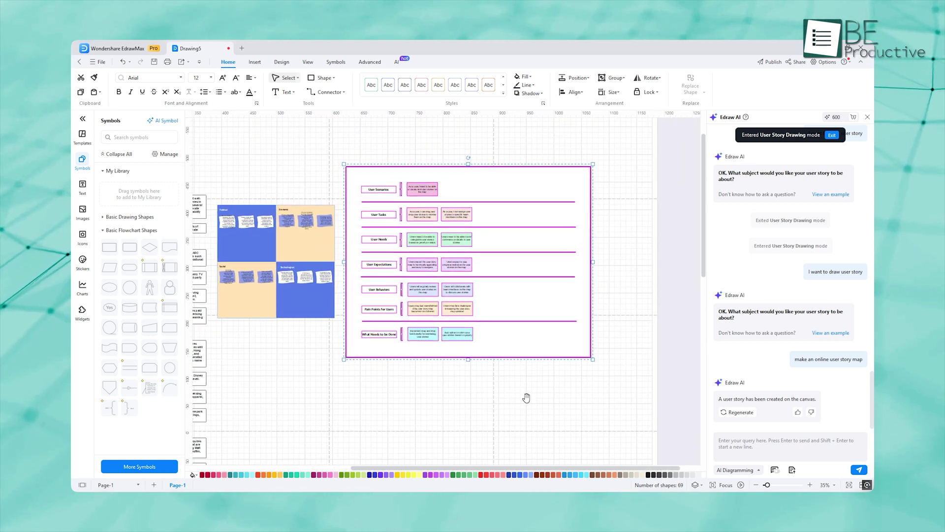
# Step: Flip through the Drawing5, Drawing6, ATM withdrawal sequence, Cisco Network Topology and Martin Erd 4 tabs
pyautogui.hscroll(-5, 576, 380)
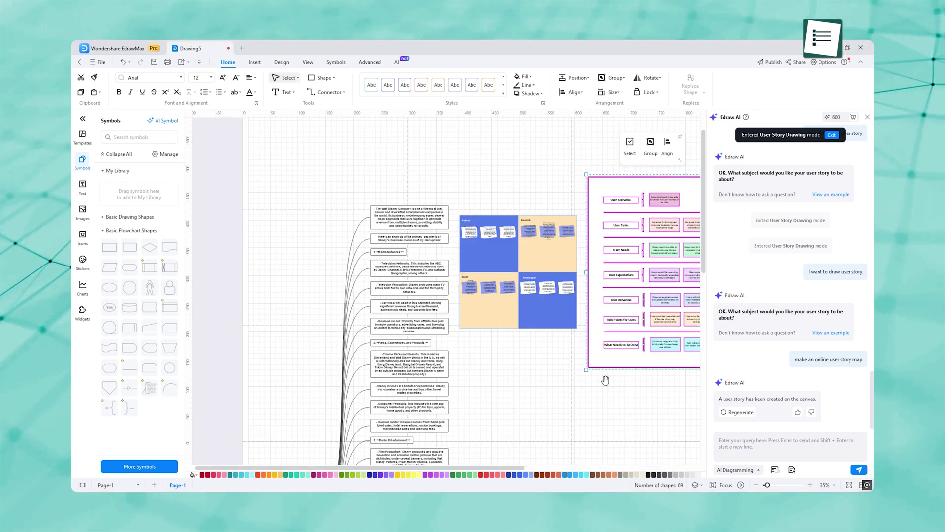
pyautogui.scroll(5, 604, 379)
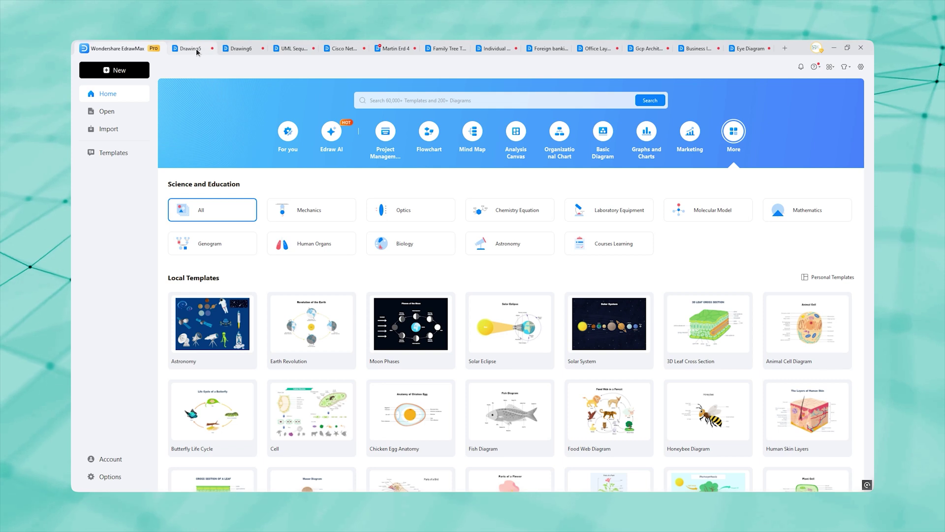
pyautogui.click(197, 50)
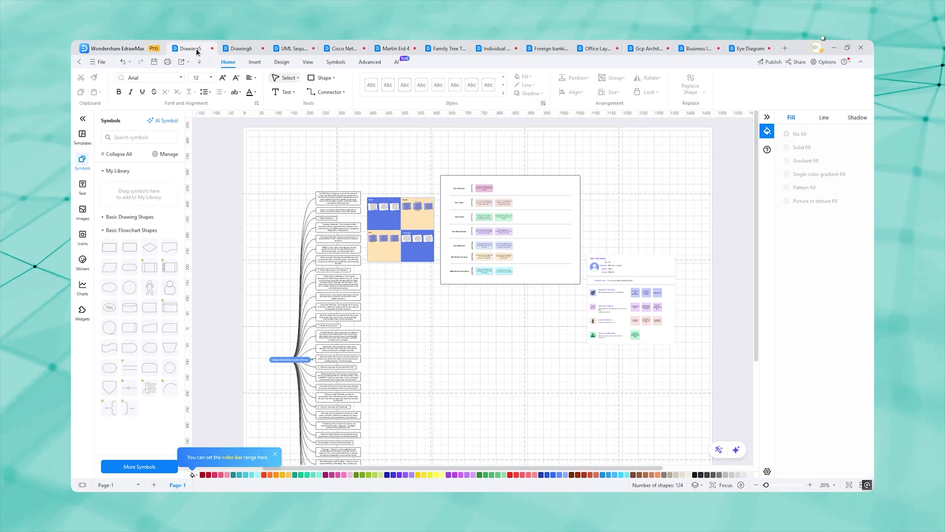
pyautogui.click(237, 53)
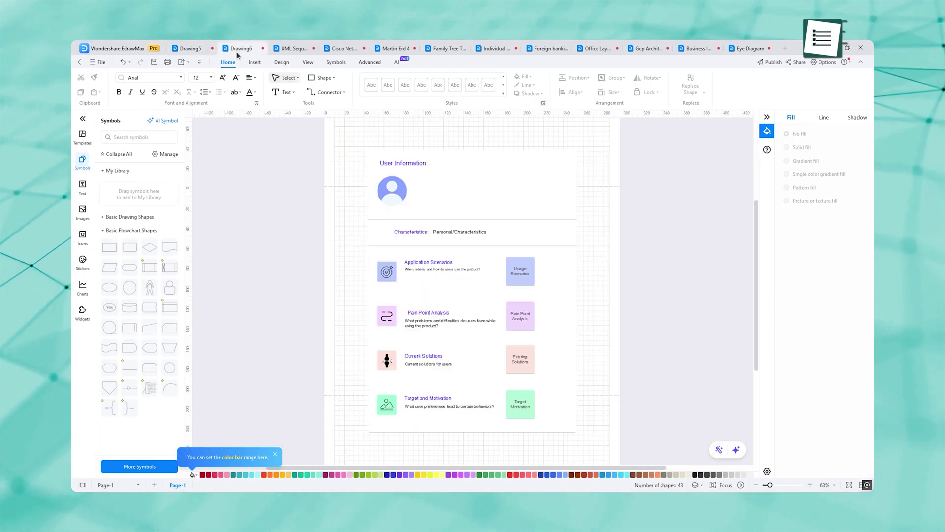
pyautogui.click(287, 53)
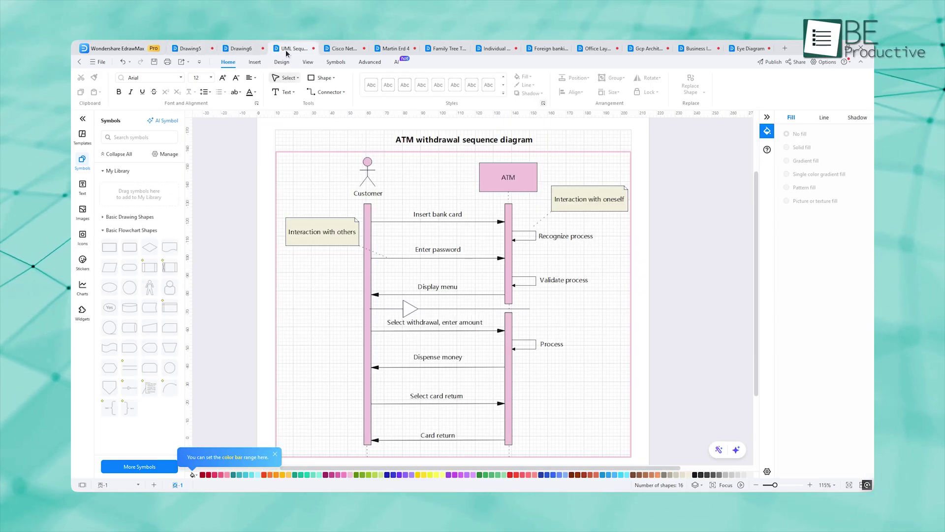
pyautogui.click(331, 53)
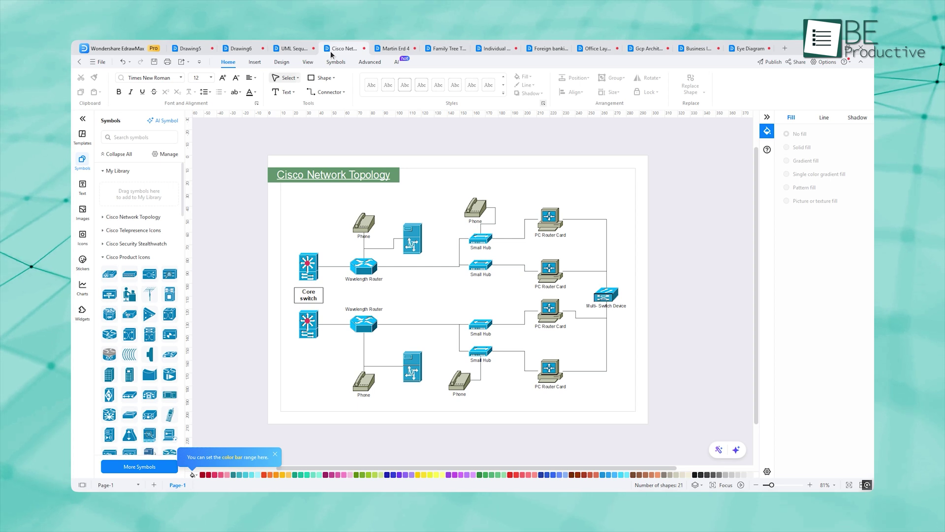
pyautogui.click(377, 51)
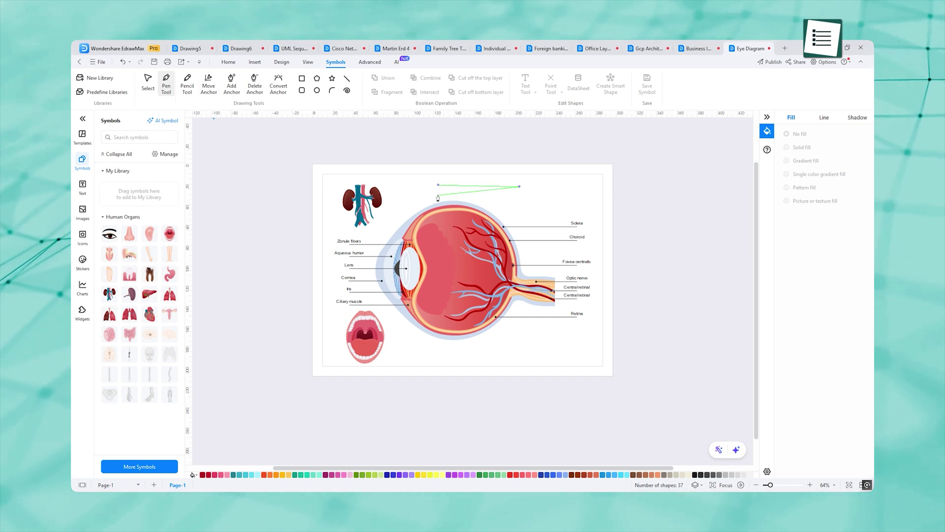
# Step: Close the pen-drawn triangle, save Eye Diagram as a personal template, and apply another built-in theme
pyautogui.click(438, 197)
pyautogui.click(439, 186)
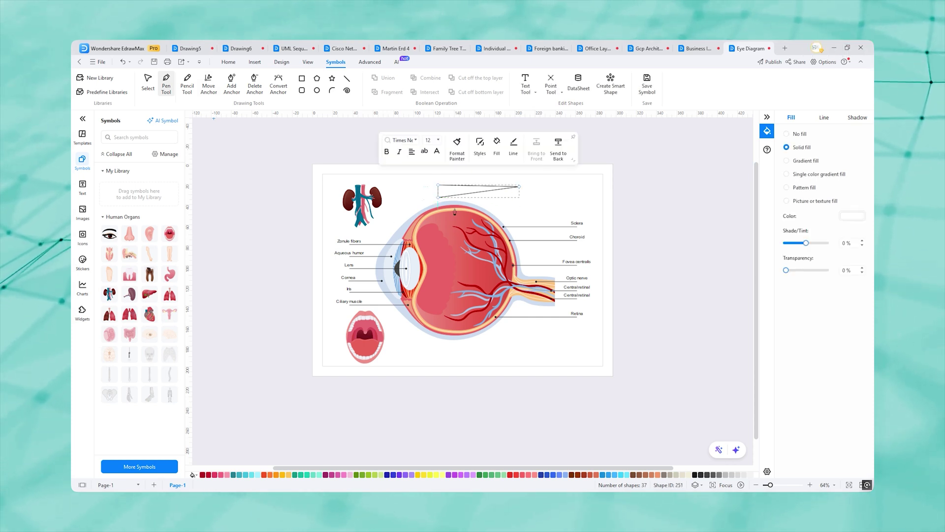
pyautogui.click(153, 63)
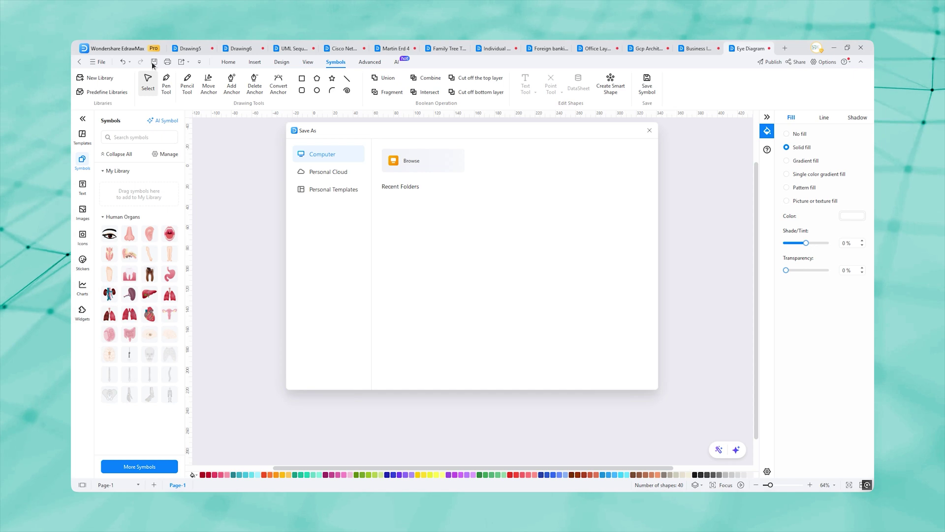
pyautogui.click(320, 191)
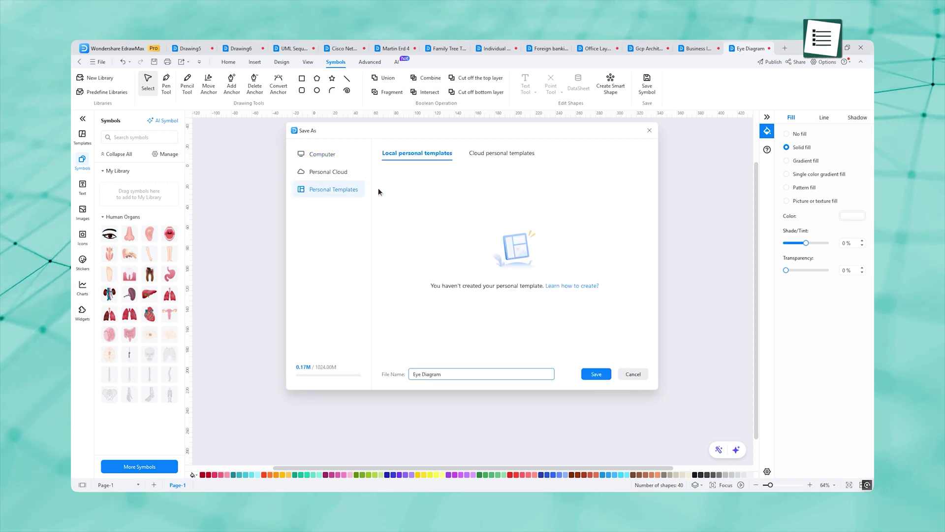
pyautogui.click(596, 375)
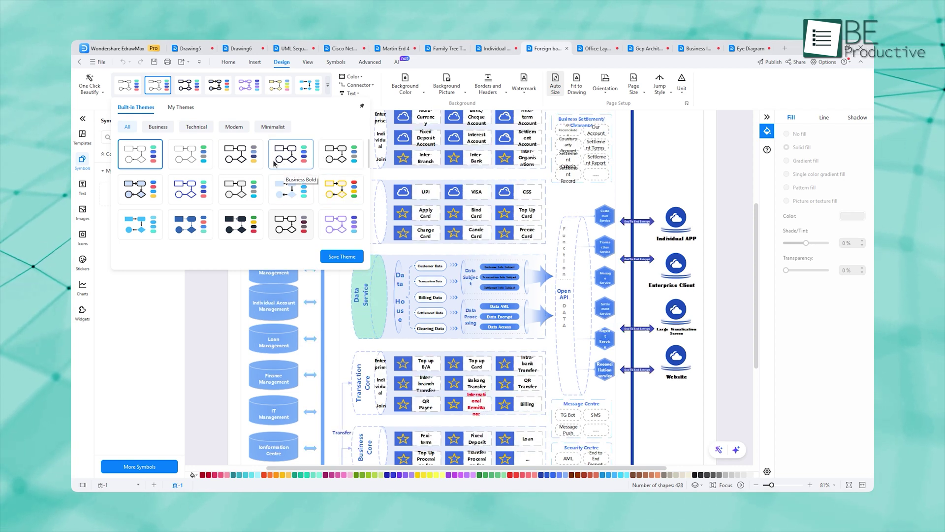
pyautogui.click(246, 197)
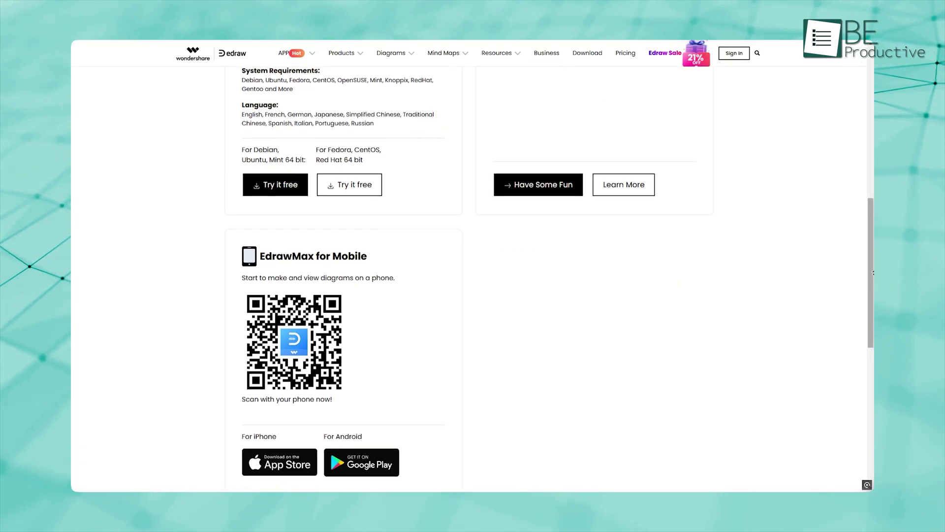
pyautogui.scroll(3, 472, 276)
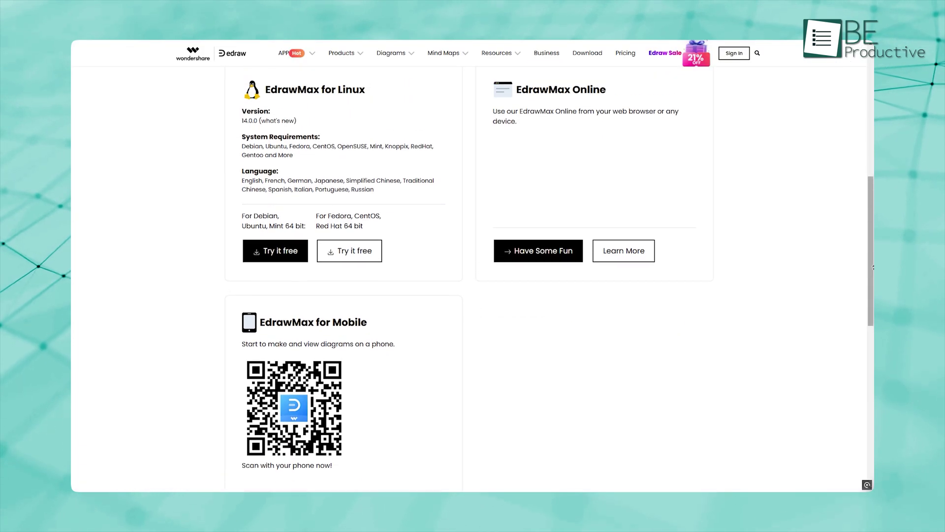
pyautogui.scroll(3, 472, 276)
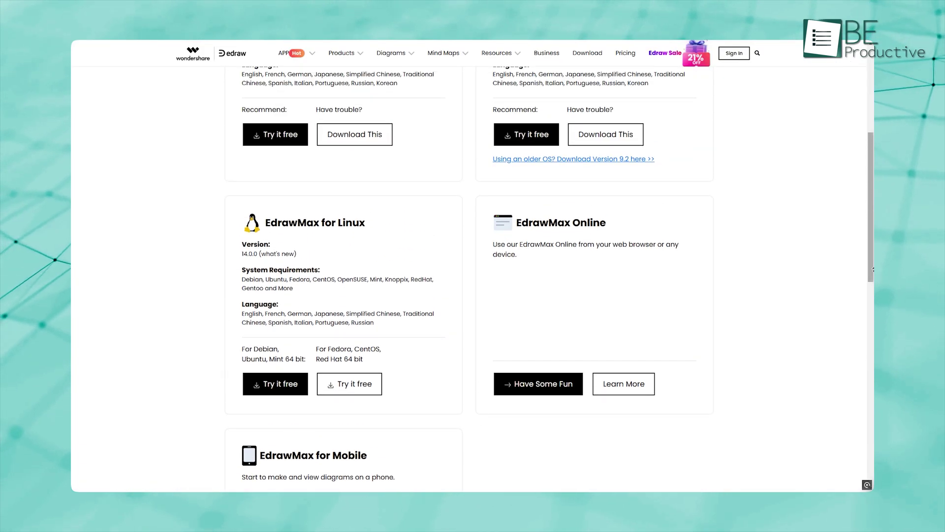
pyautogui.scroll(2, 473, 275)
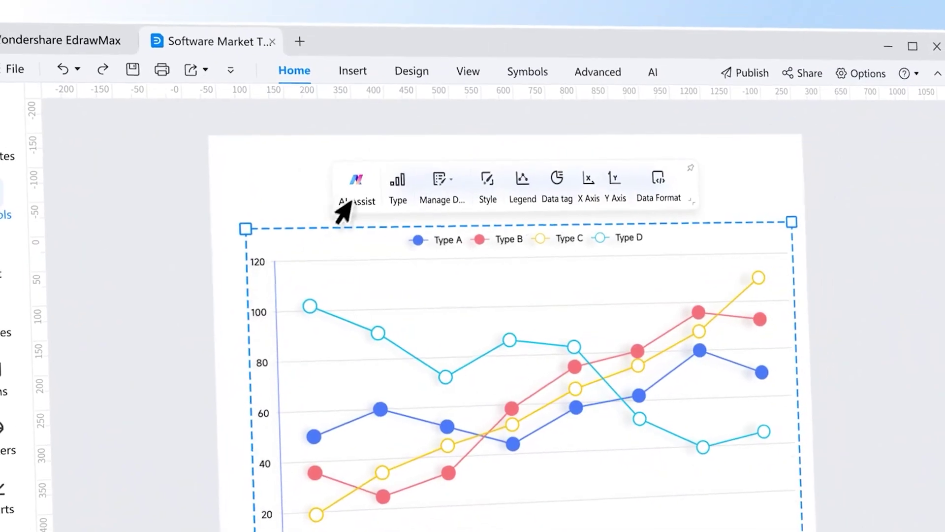
# Step: Run AI Assist's Trends Prediction on the line chart for a Future Software Market Trends analysis
pyautogui.click(343, 205)
pyautogui.click(414, 320)
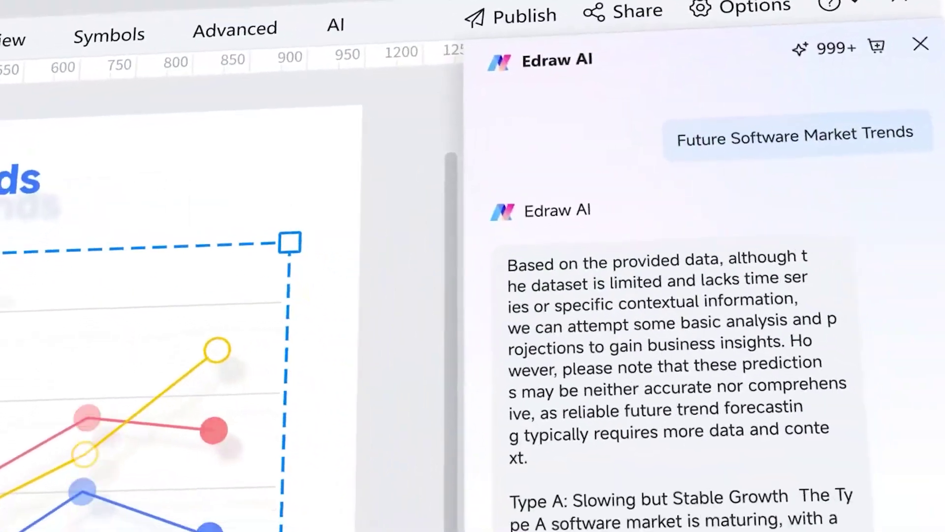